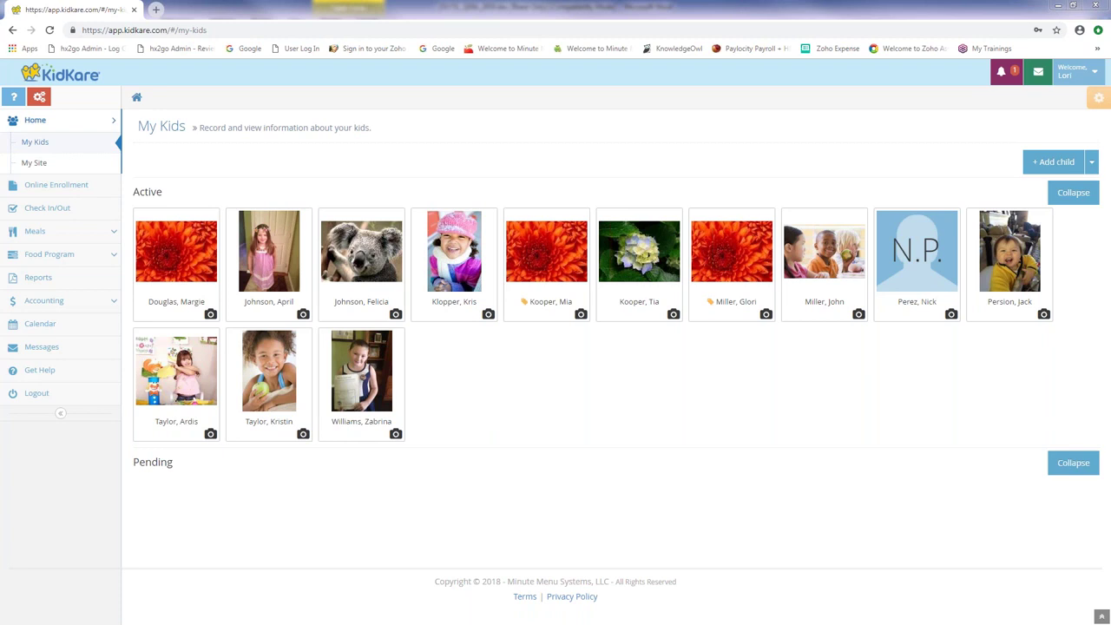
# - Open the blank Enroll Child form from My Kids and scroll through its step 1 fields
pyautogui.click(1049, 165)
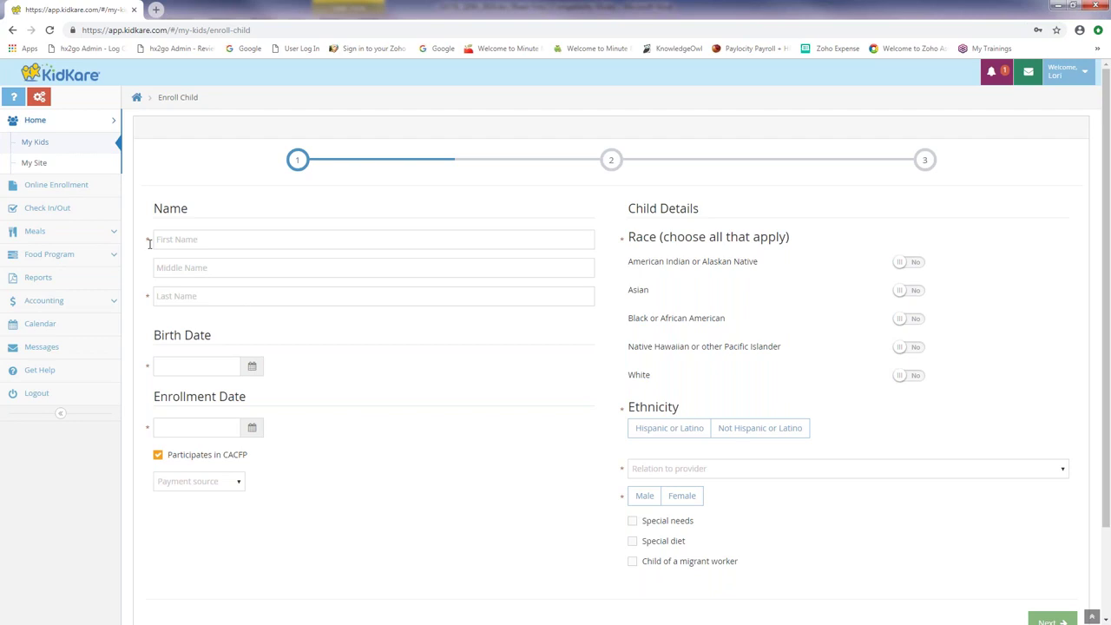
pyautogui.scroll(-1, 905, 422)
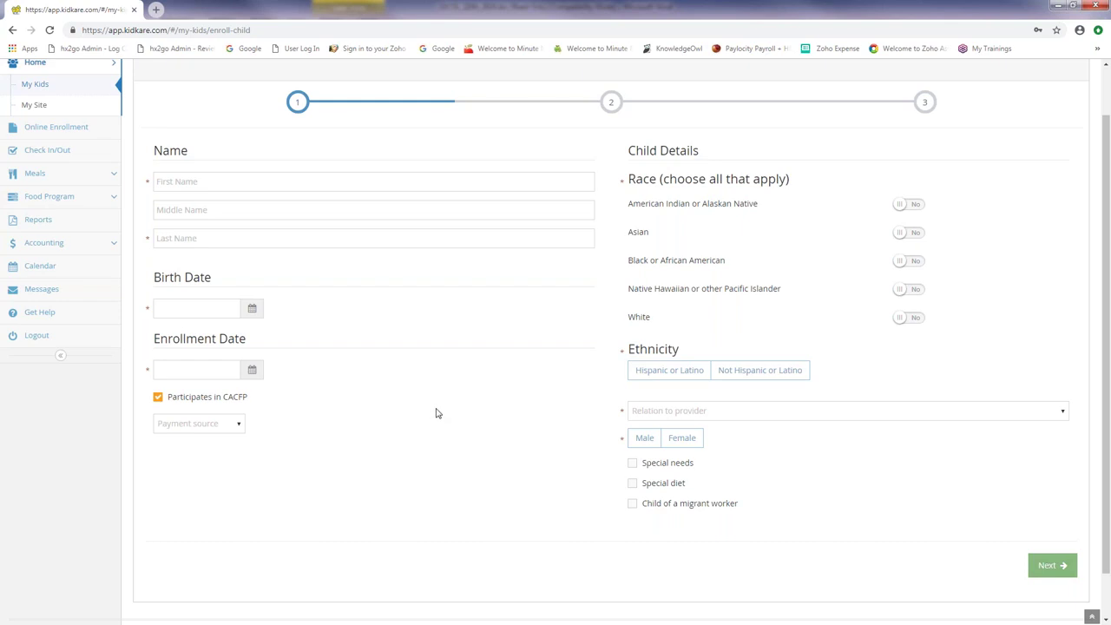
pyautogui.scroll(1, 436, 412)
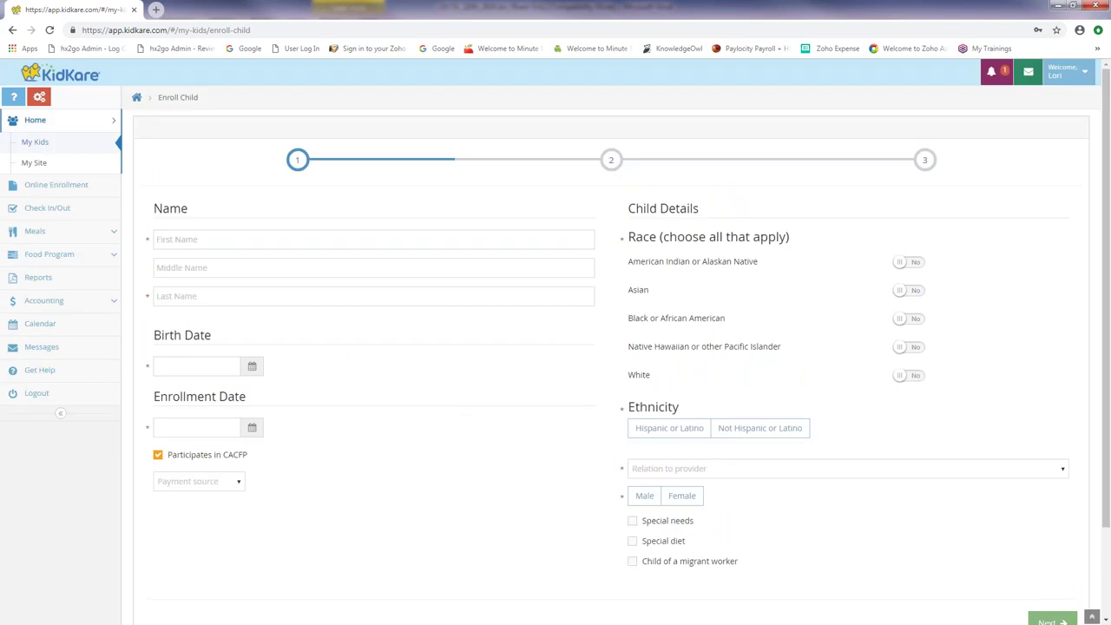
# - Leave the enrollment form unfilled and return to the My Kids list of 13 children
pyautogui.click(63, 148)
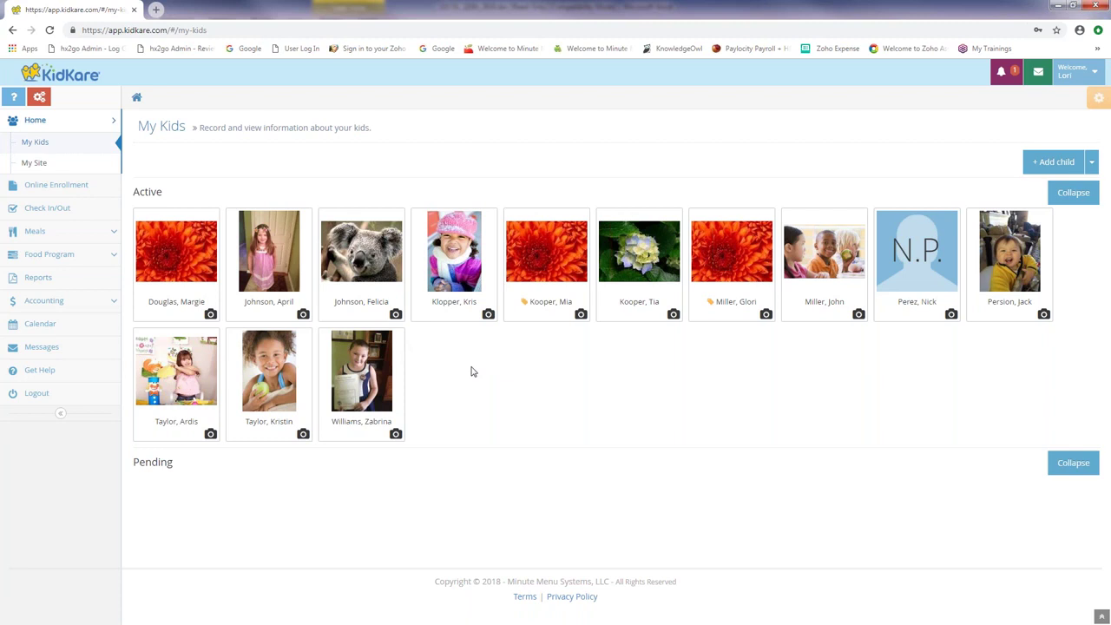
# - Open the fifth top-row child's record and download their enrollment form as a PDF
pyautogui.click(534, 273)
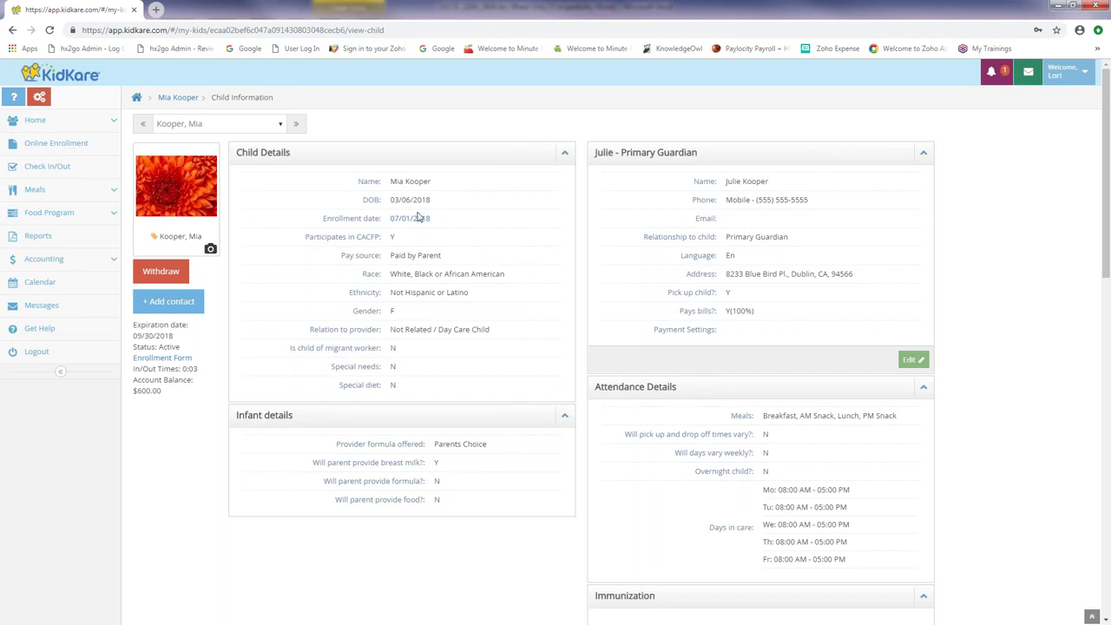
pyautogui.click(186, 363)
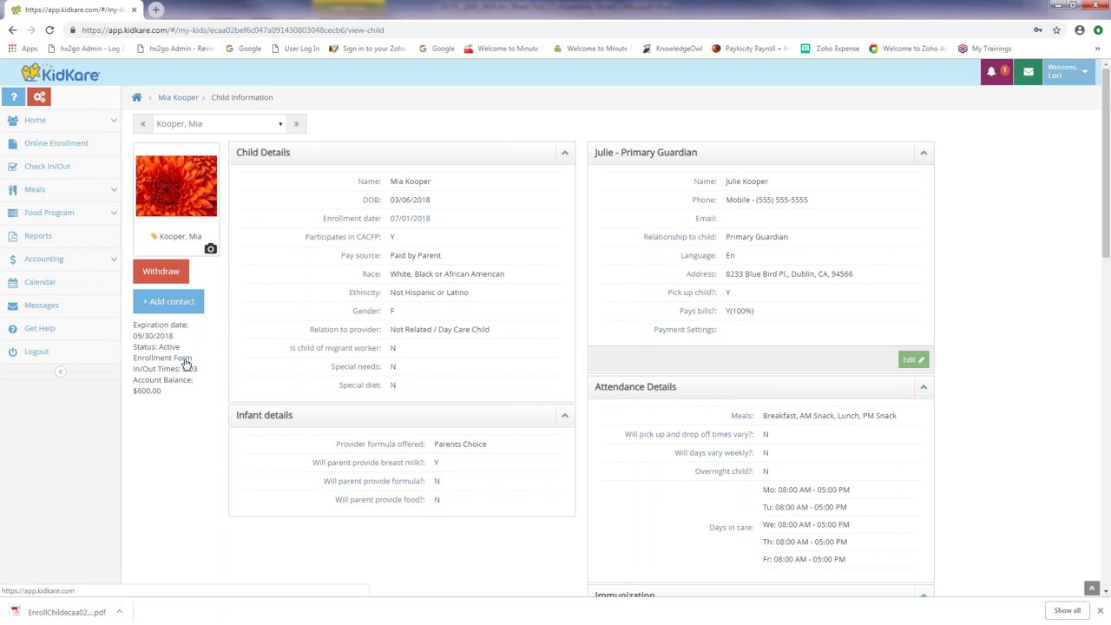
# - View the downloaded Child Enrollment Report PDF in Chrome, then close that tab
pyautogui.click(67, 612)
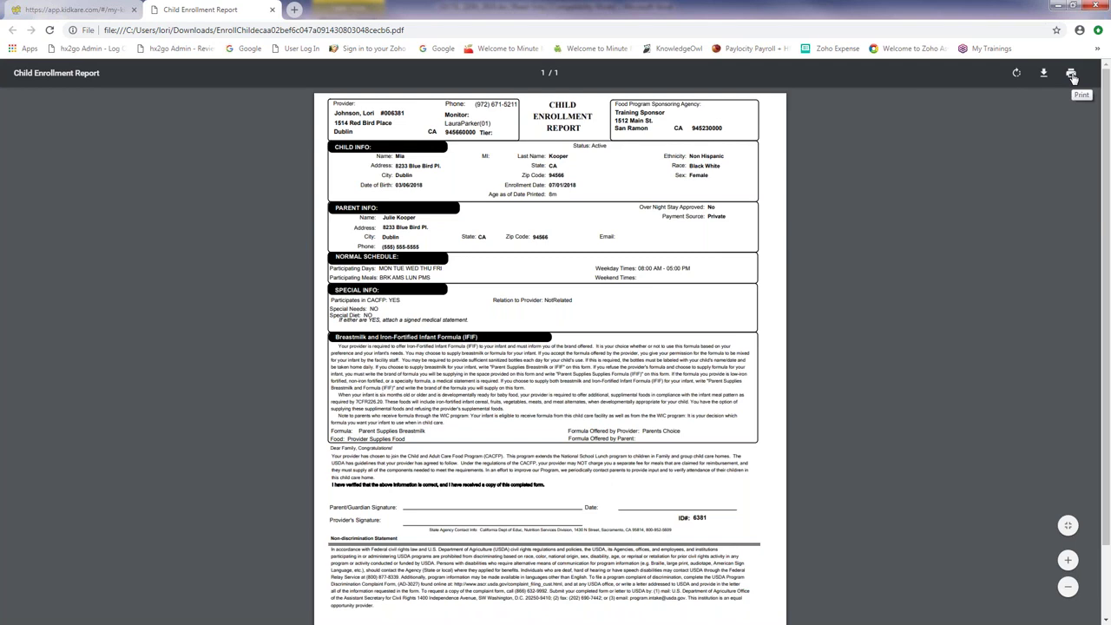
pyautogui.click(272, 10)
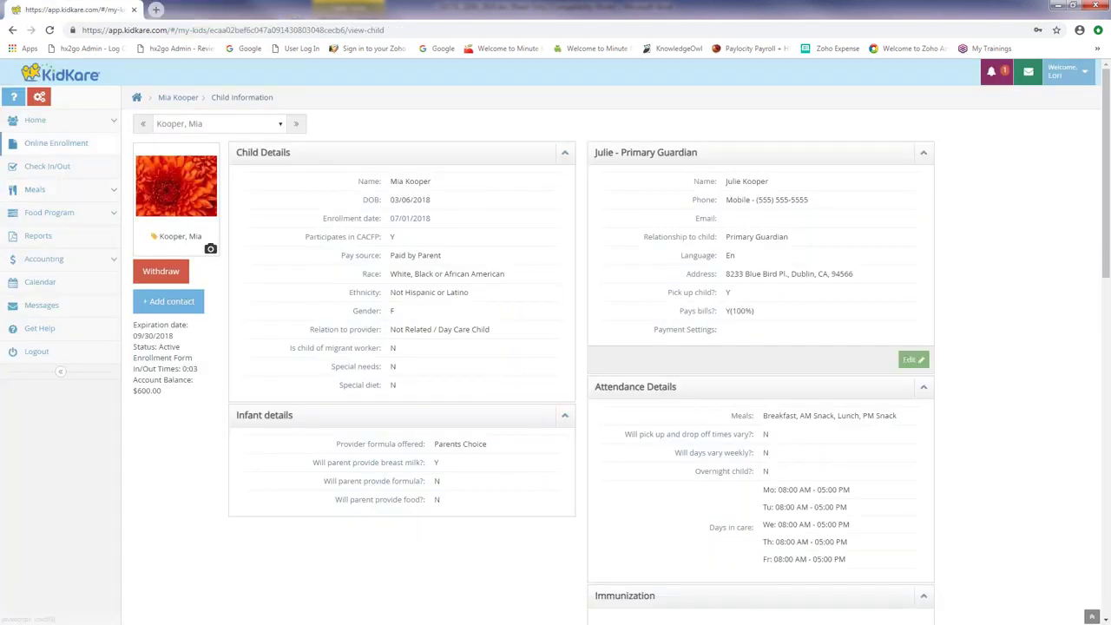
# - Go back to My Kids under Home, then bring up the 11/30/2018 Check In/Out sheet
pyautogui.click(78, 123)
pyautogui.click(73, 146)
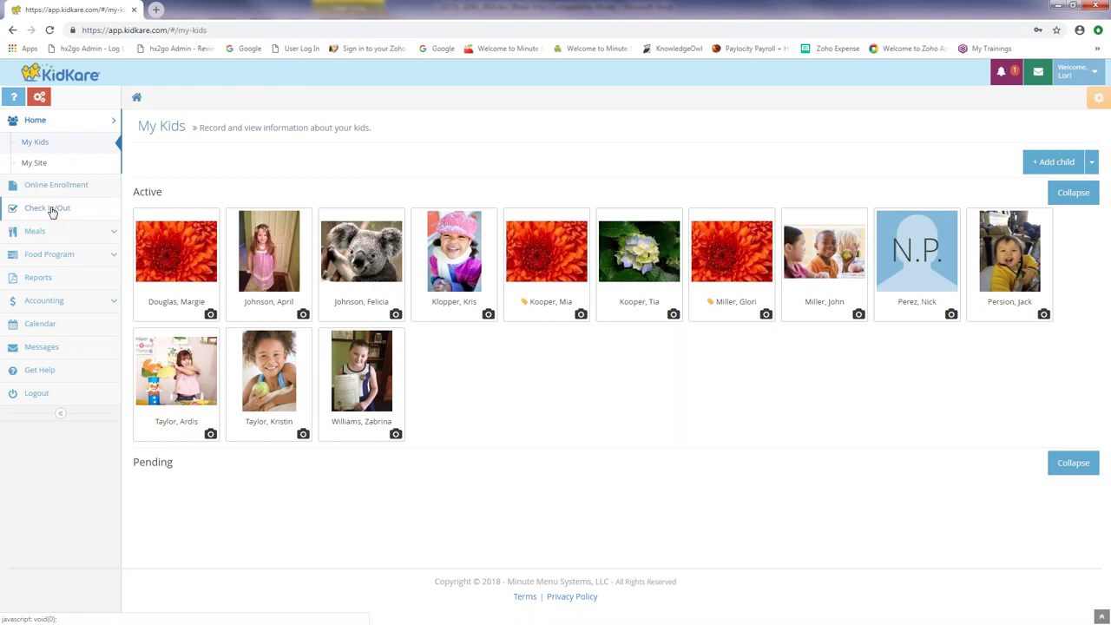
pyautogui.click(52, 212)
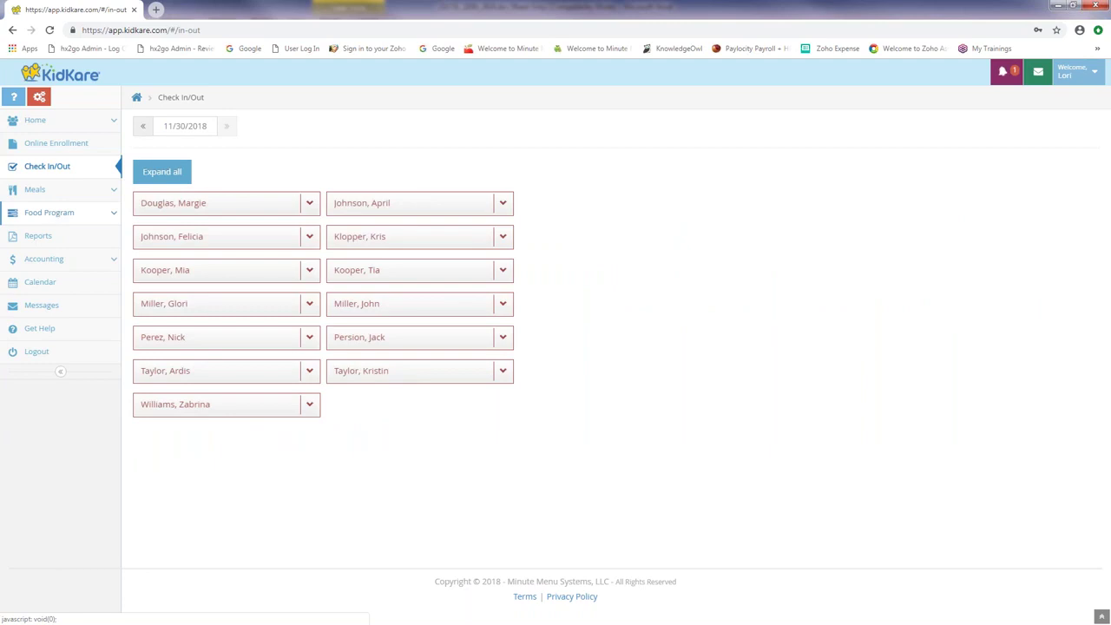
# - Check in the top-right and second-row-left children, and expand the second-row-right child's times
pyautogui.click(389, 207)
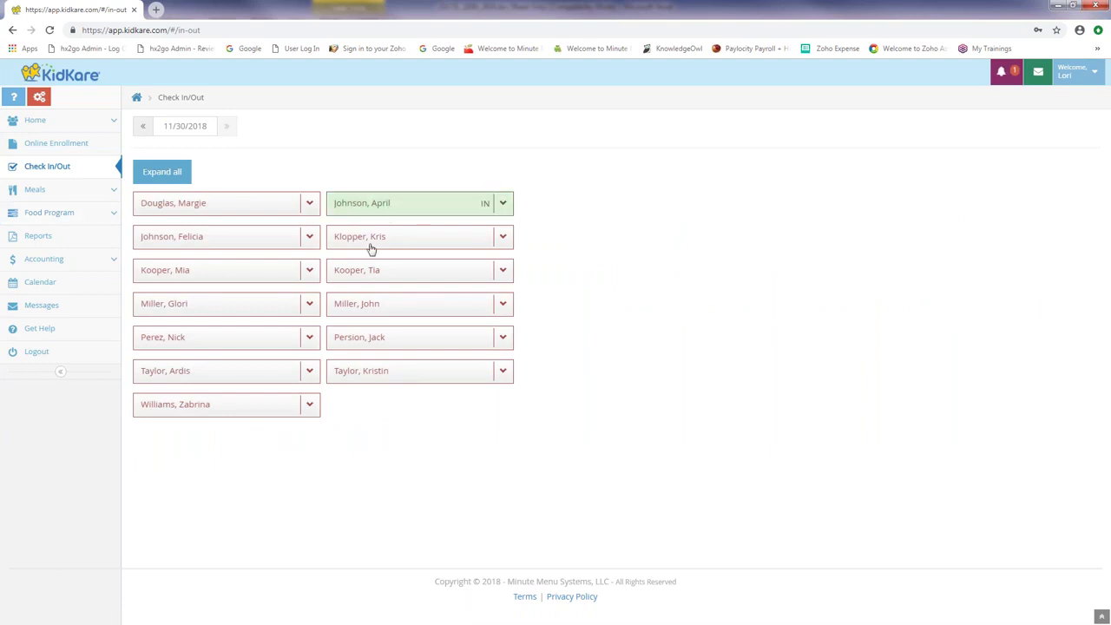
pyautogui.click(249, 237)
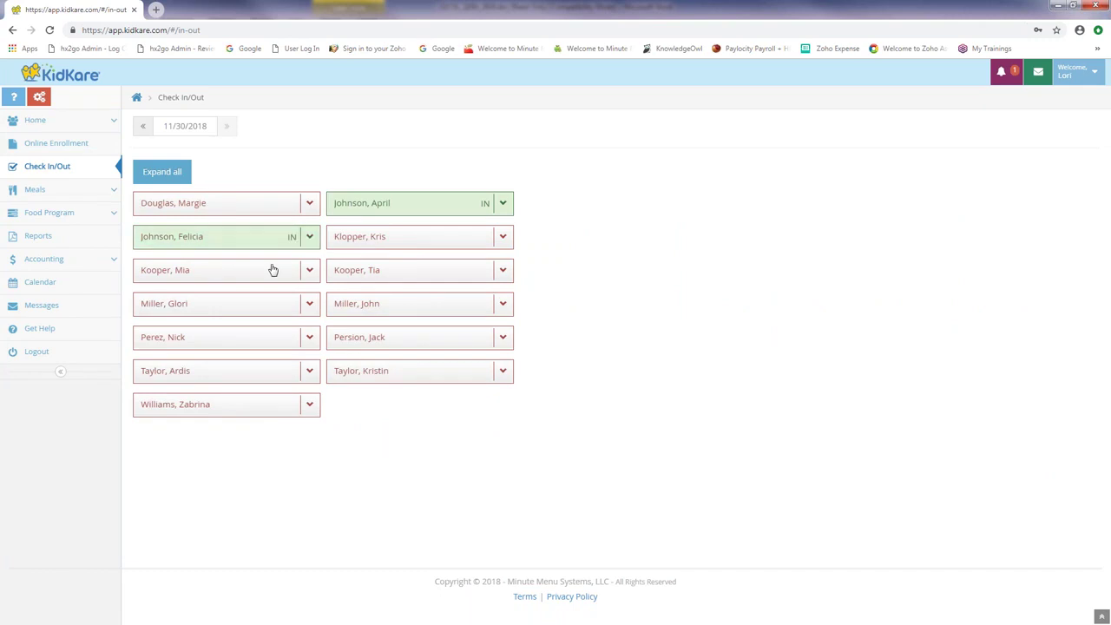
pyautogui.click(504, 237)
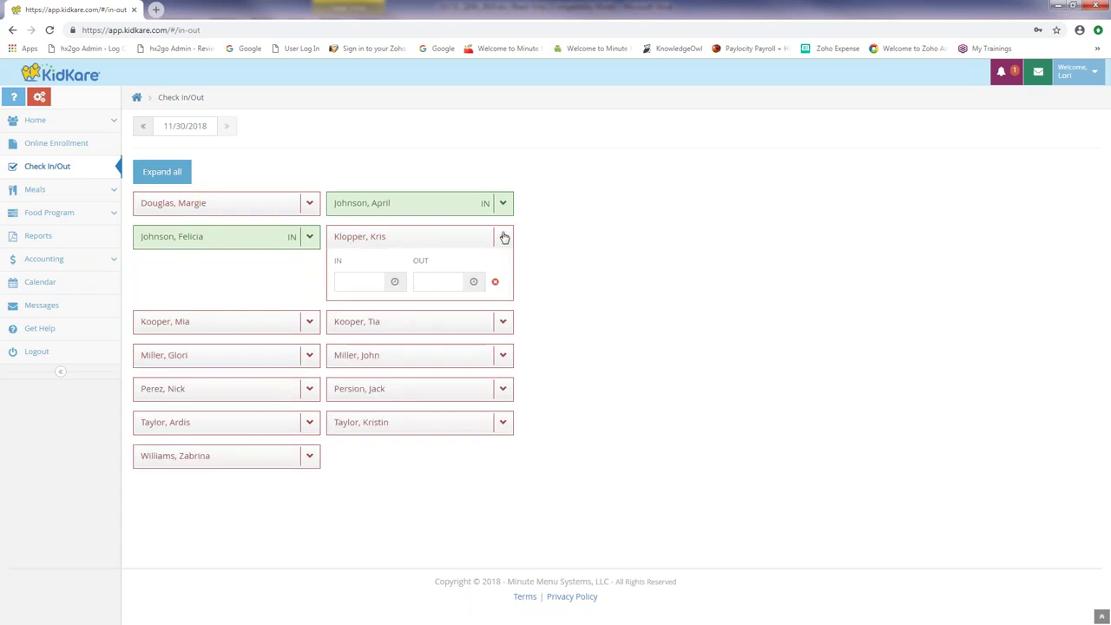
# - Log the second-row-right child in at 07:34 AM and out at 09:34 AM
pyautogui.click(395, 283)
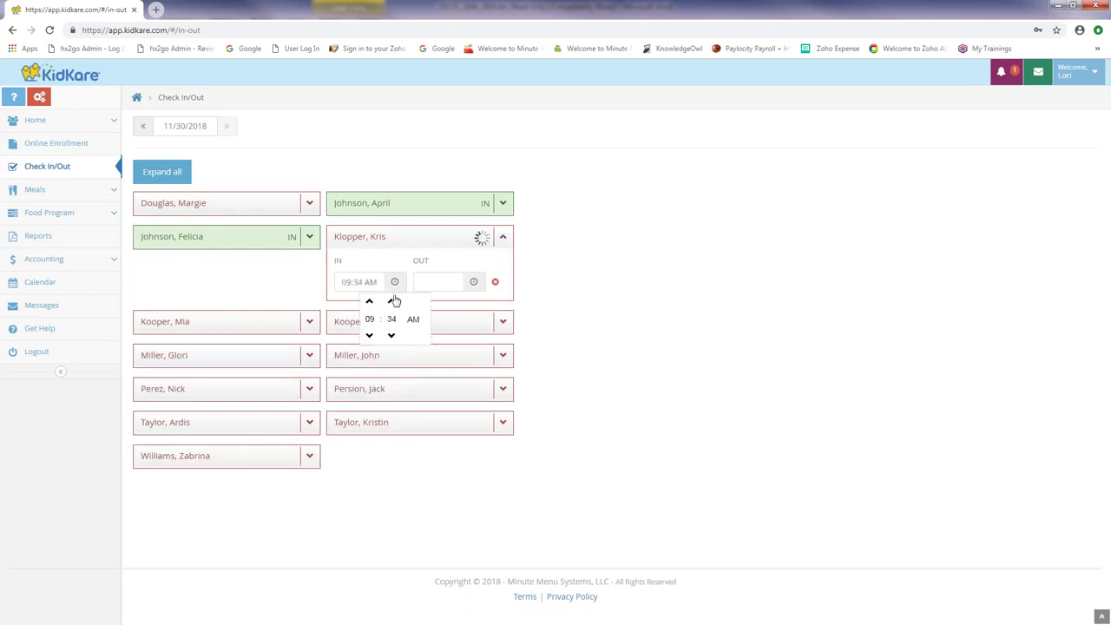
pyautogui.click(368, 336)
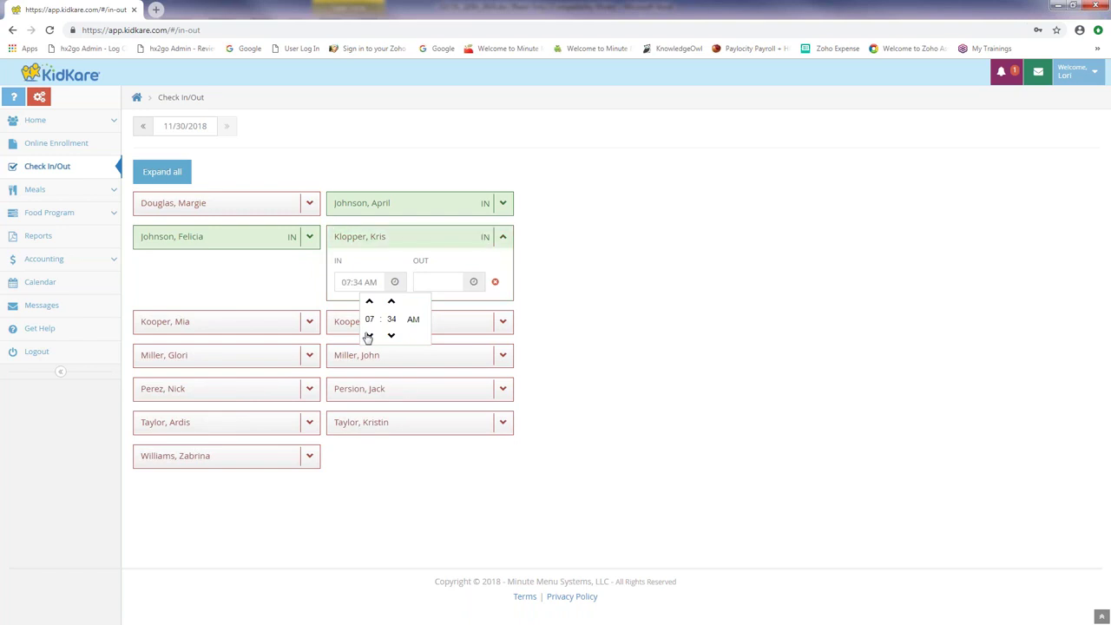
pyautogui.click(542, 304)
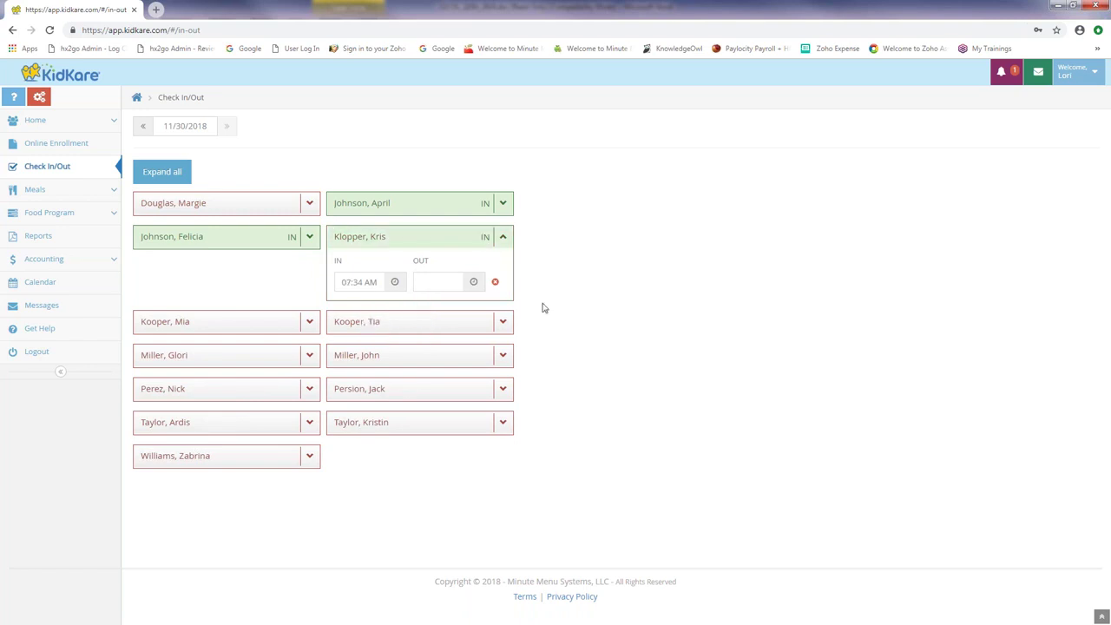
pyautogui.click(474, 282)
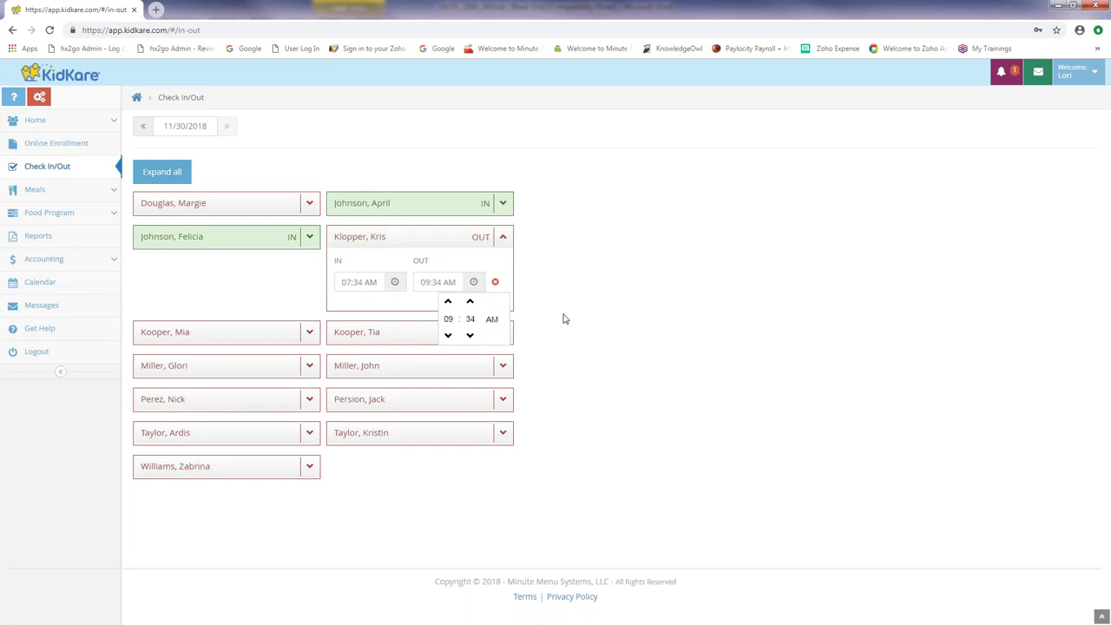
pyautogui.click(563, 320)
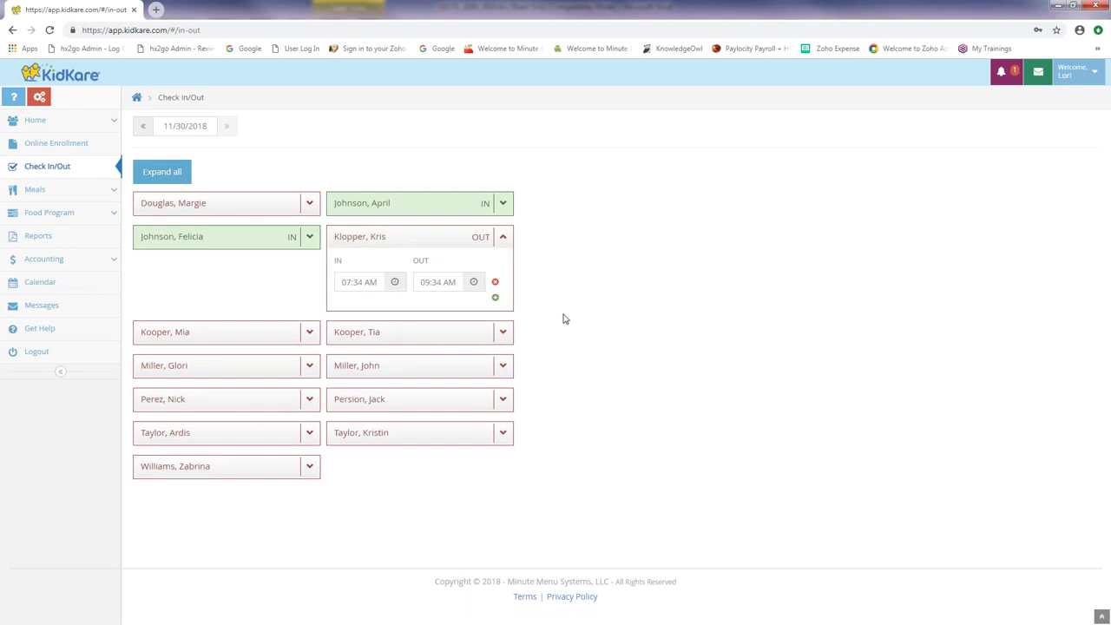
pyautogui.click(495, 298)
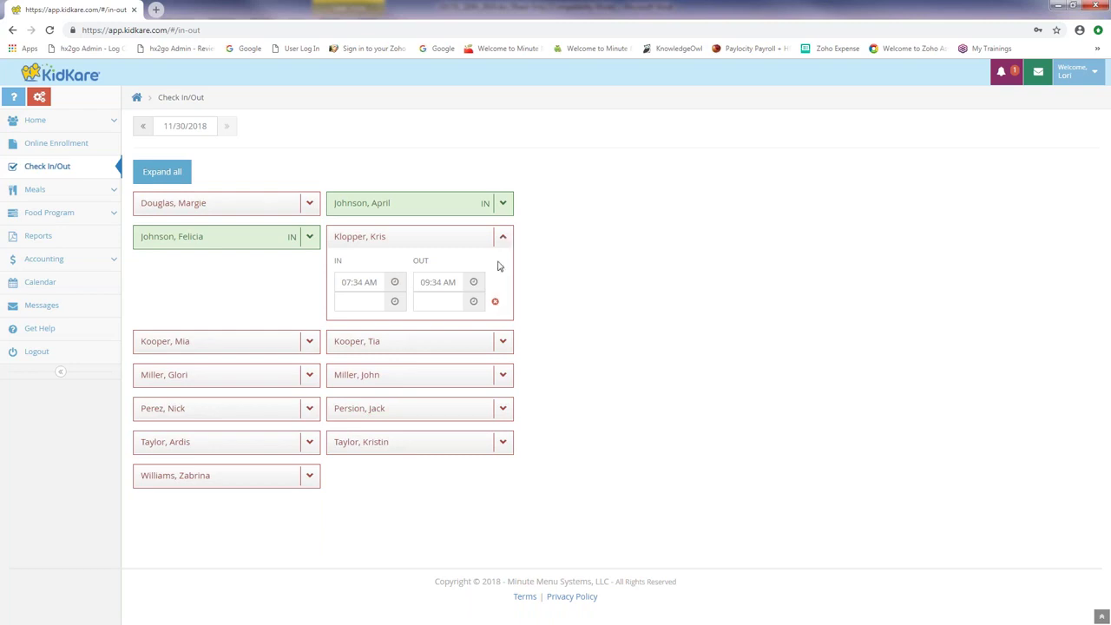
pyautogui.click(496, 304)
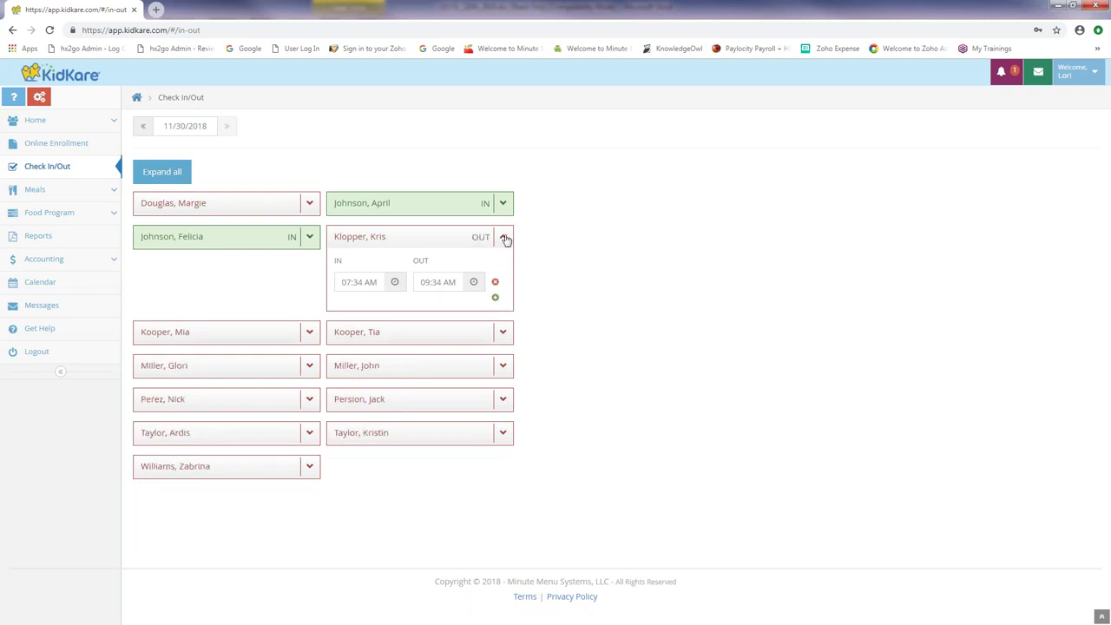
pyautogui.click(504, 237)
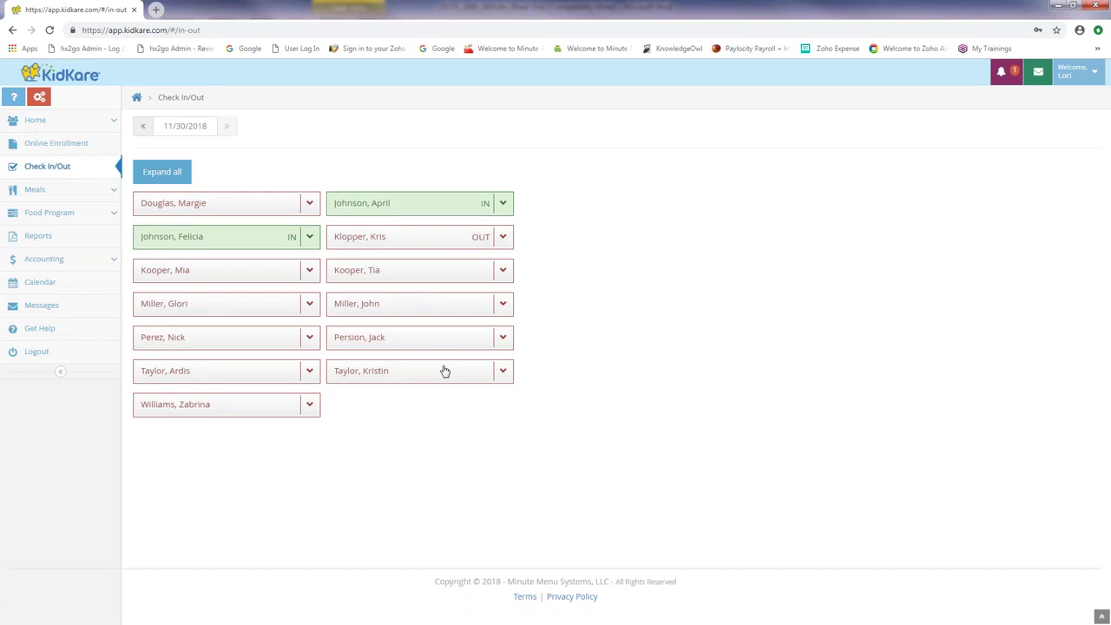
# - Mark the top-right child OUT, then go to Meals > Enter Meal for 11/30/2018
pyautogui.click(447, 205)
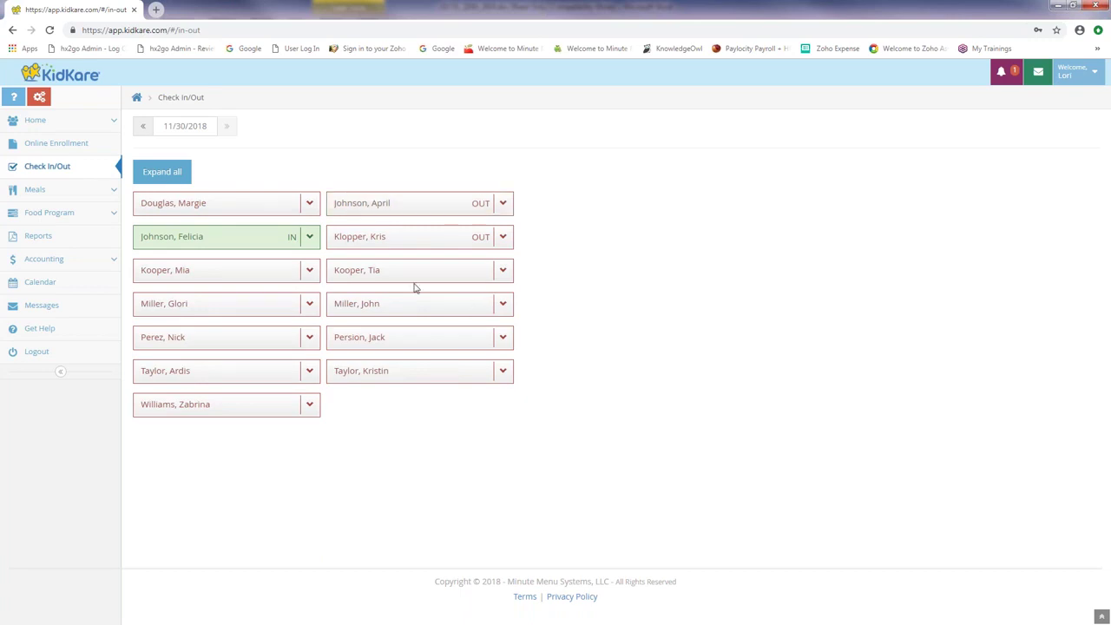
pyautogui.click(503, 203)
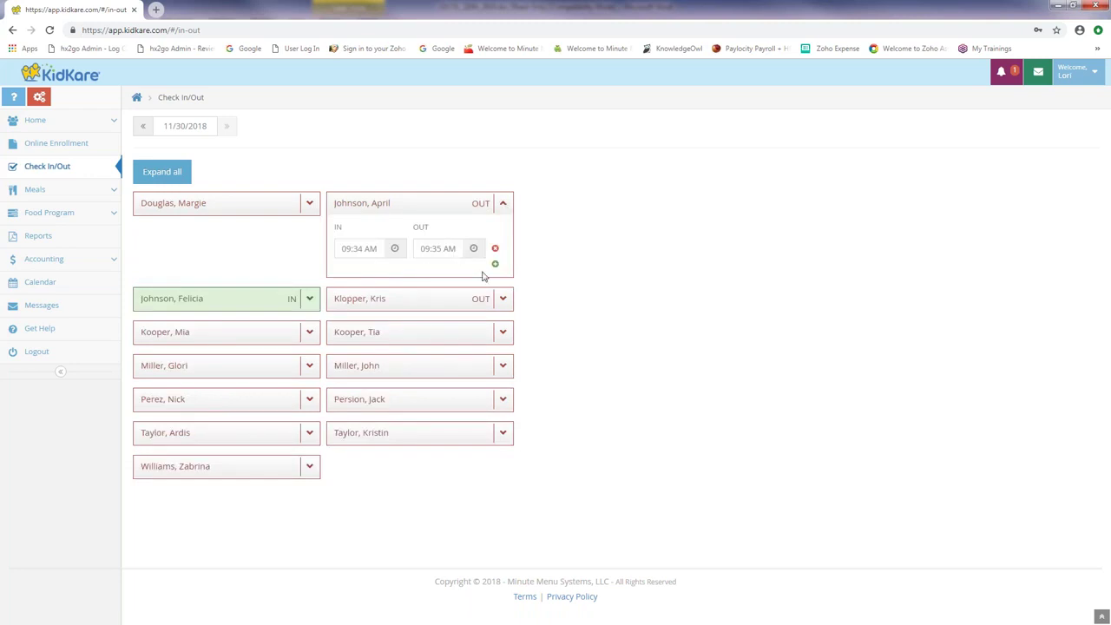
pyautogui.click(503, 205)
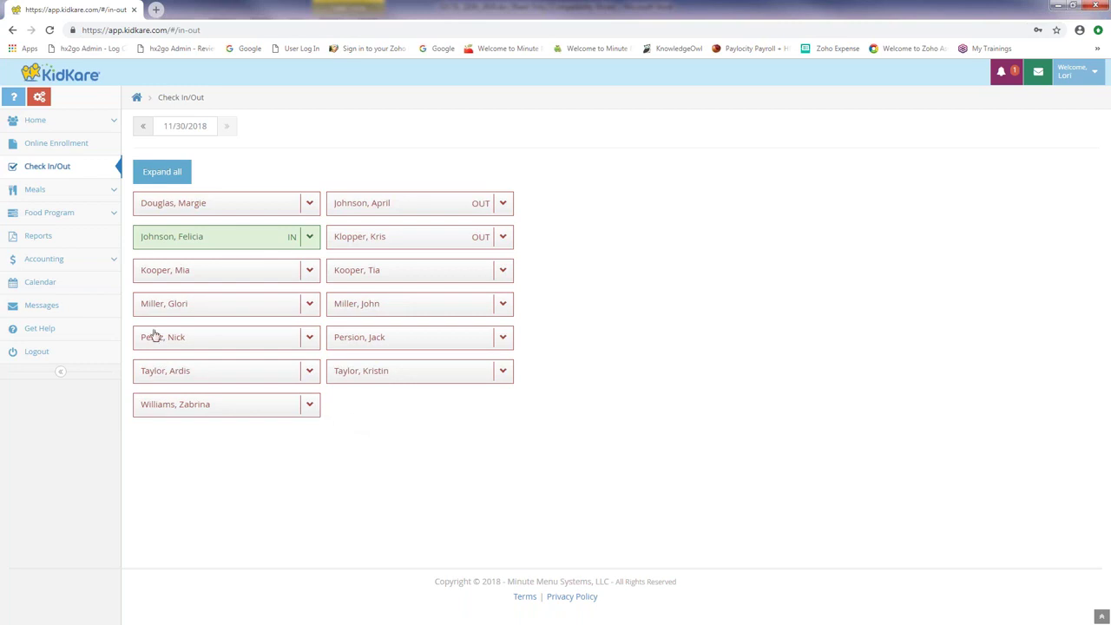
pyautogui.click(98, 189)
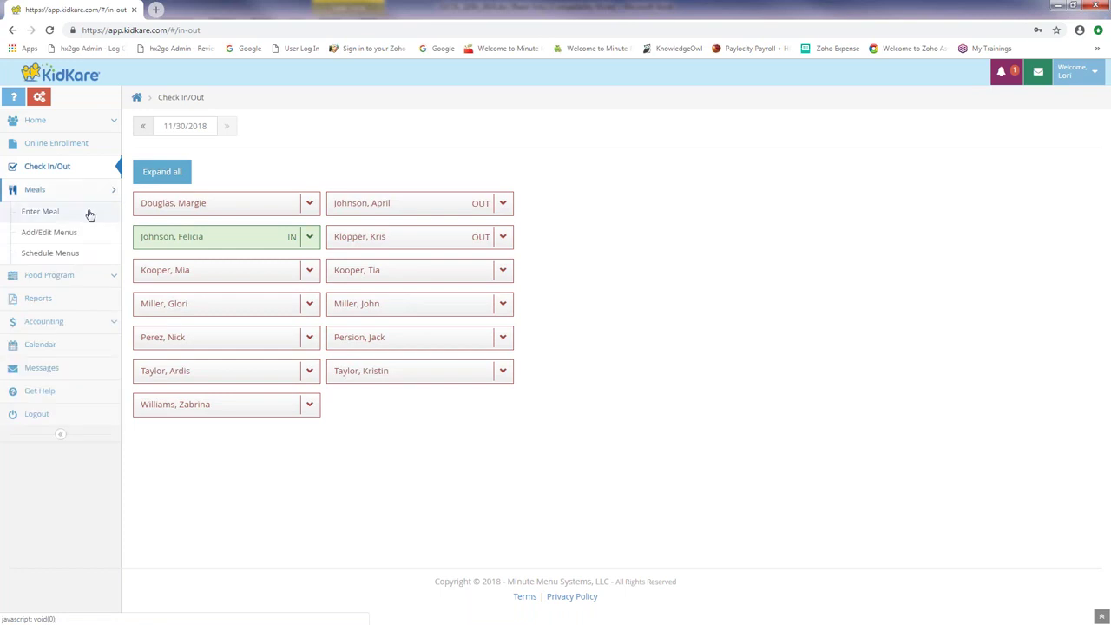
pyautogui.click(89, 214)
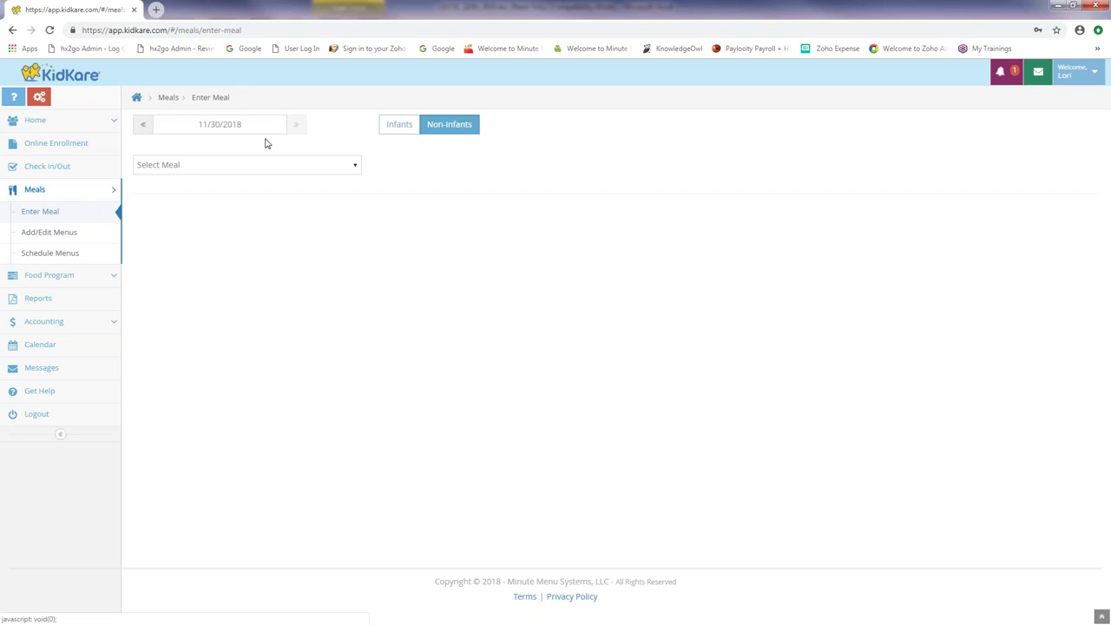
# - Keep the meal date at 11/30/2018 and open the Select Meal list for Non-Infants
pyautogui.click(211, 124)
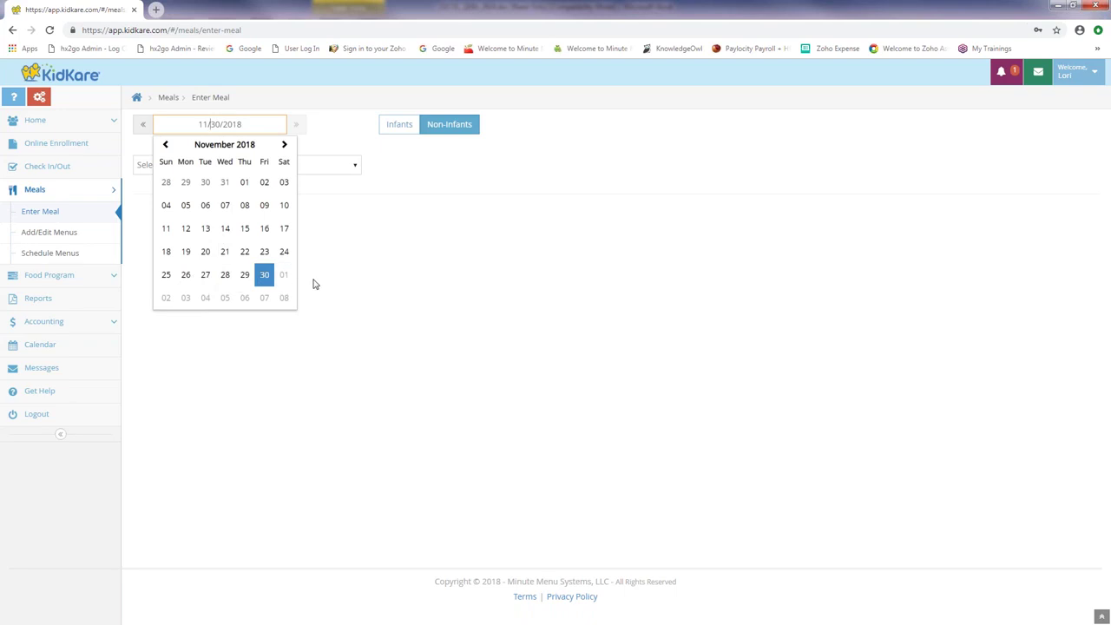
pyautogui.click(366, 227)
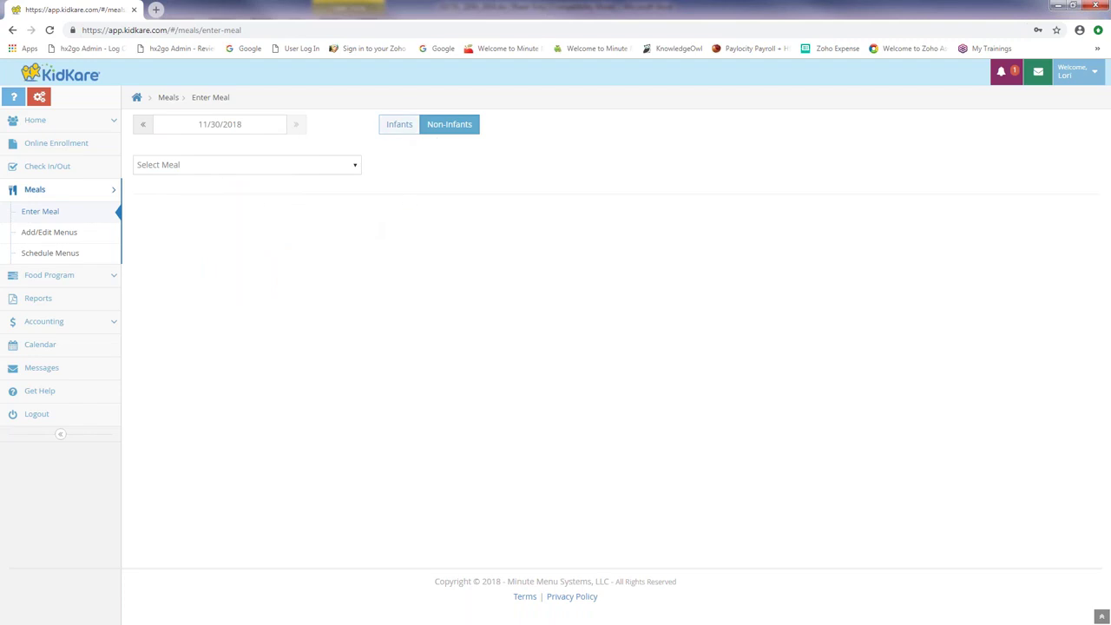
pyautogui.click(343, 168)
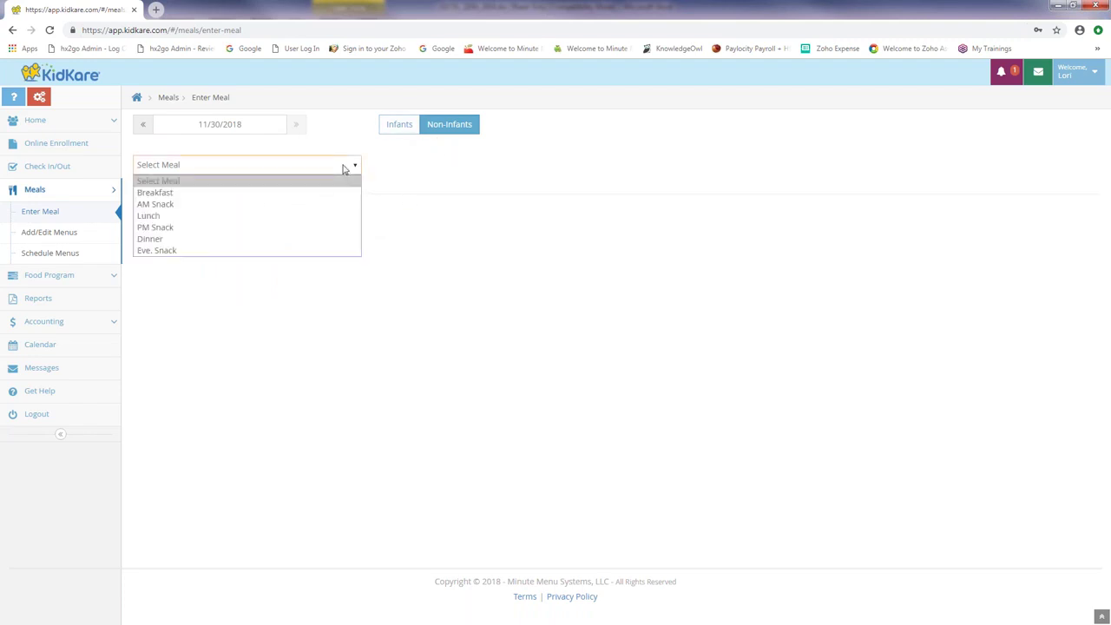
# - Choose AM Snack with Bagel (004), found by searching 'bag', and Cranberries (014) as fruit
pyautogui.click(324, 204)
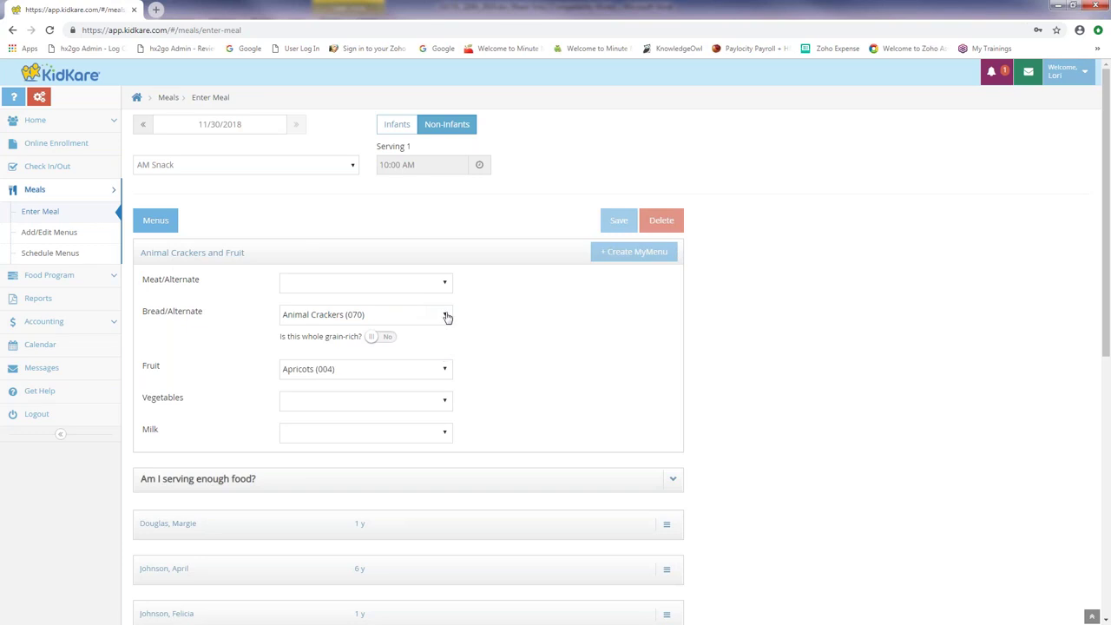
pyautogui.click(446, 316)
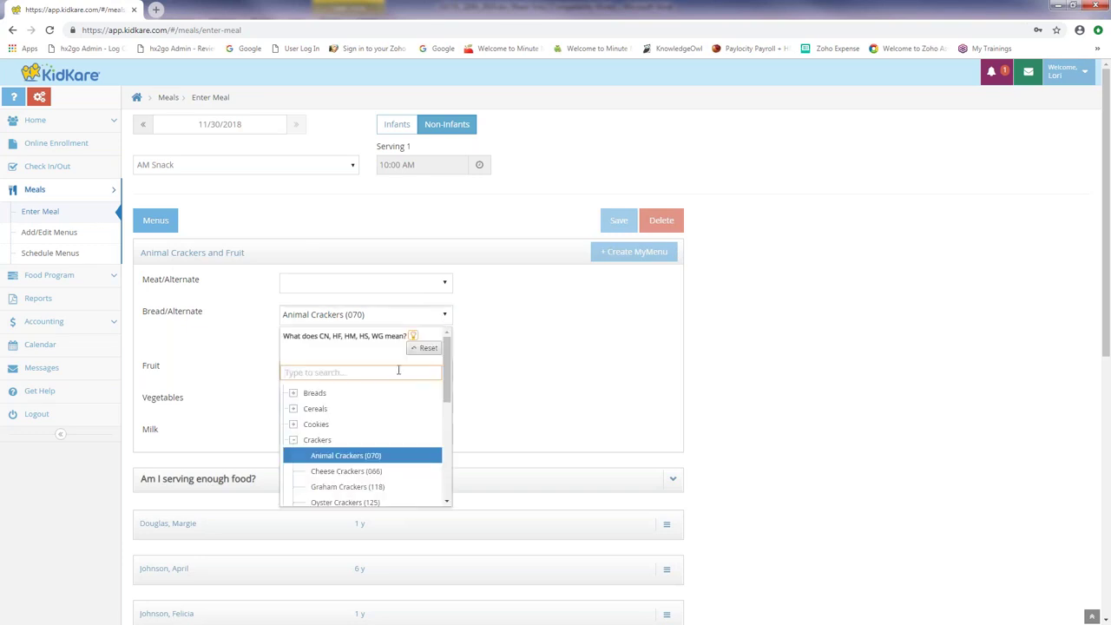
pyautogui.write('bag')
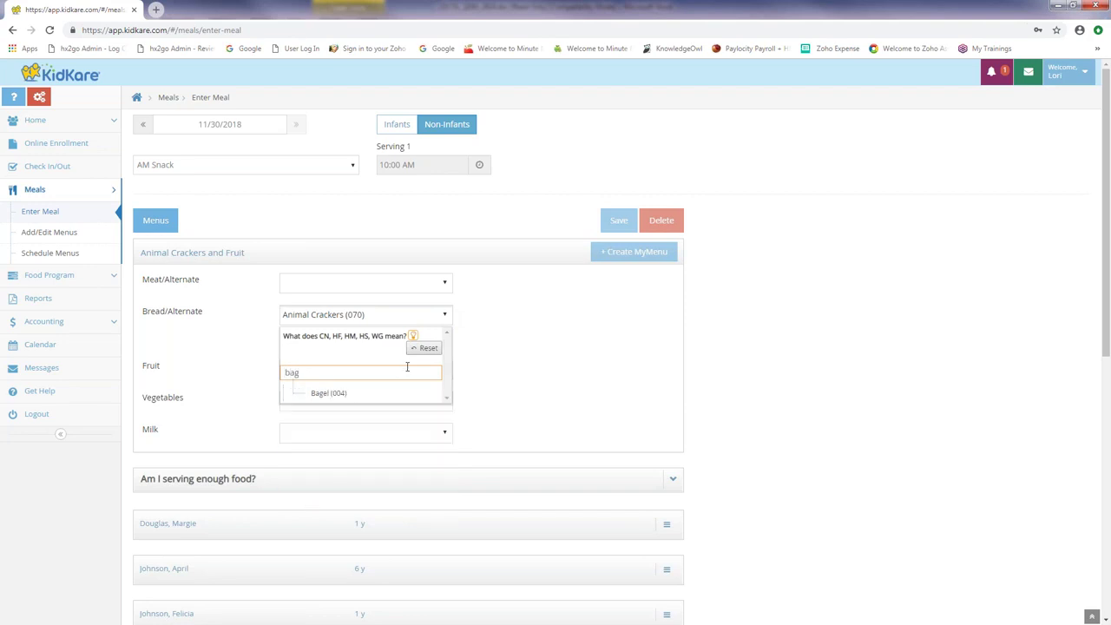
pyautogui.click(326, 392)
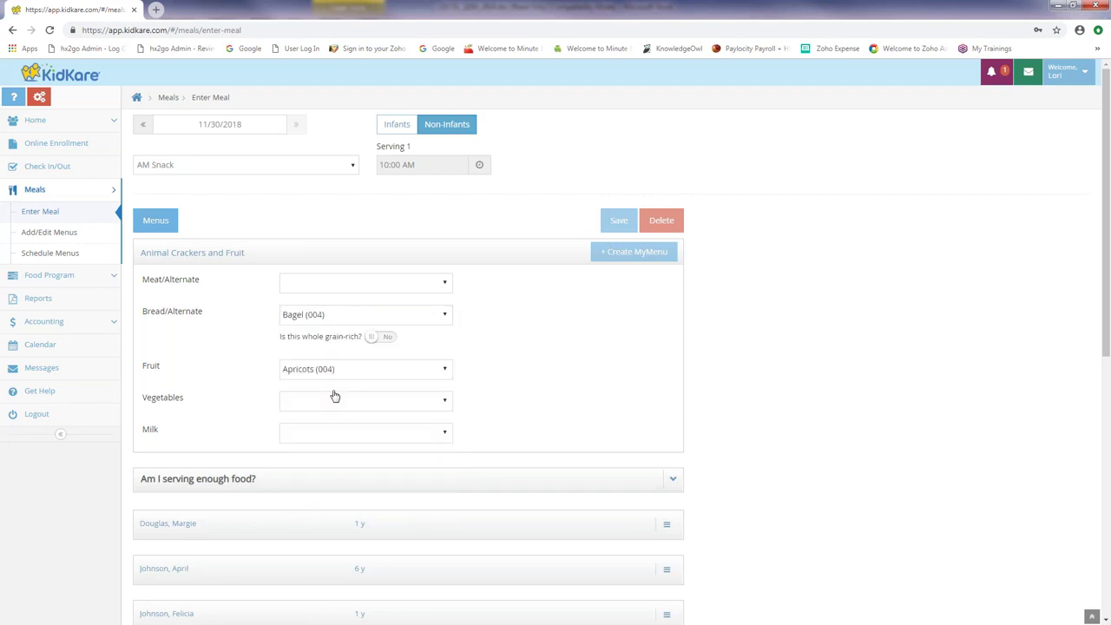
pyautogui.click(428, 374)
pyautogui.scroll(-3, 392, 463)
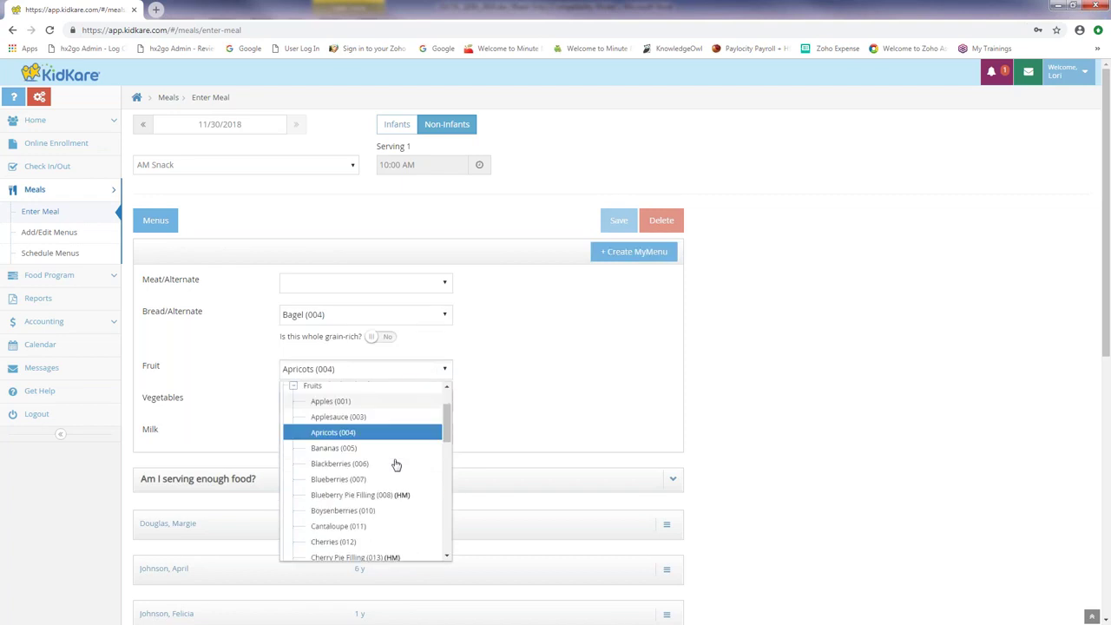
pyautogui.scroll(-1, 374, 466)
pyautogui.click(358, 463)
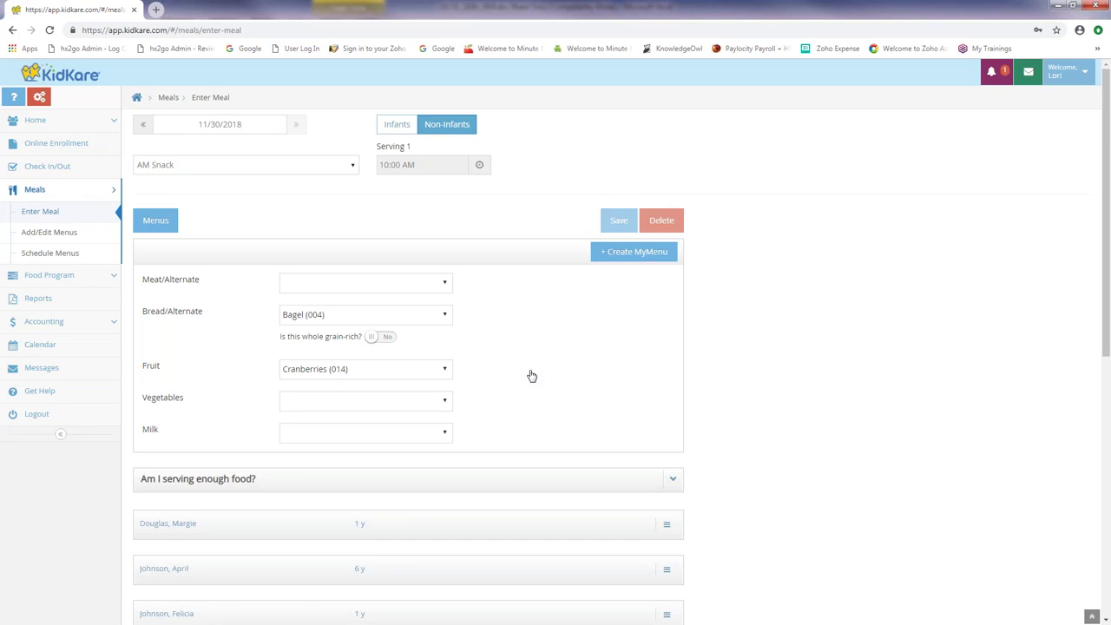
# - Create a new MyMenu from this snack's foods and enter 'Bagel' as its name
pyautogui.click(622, 257)
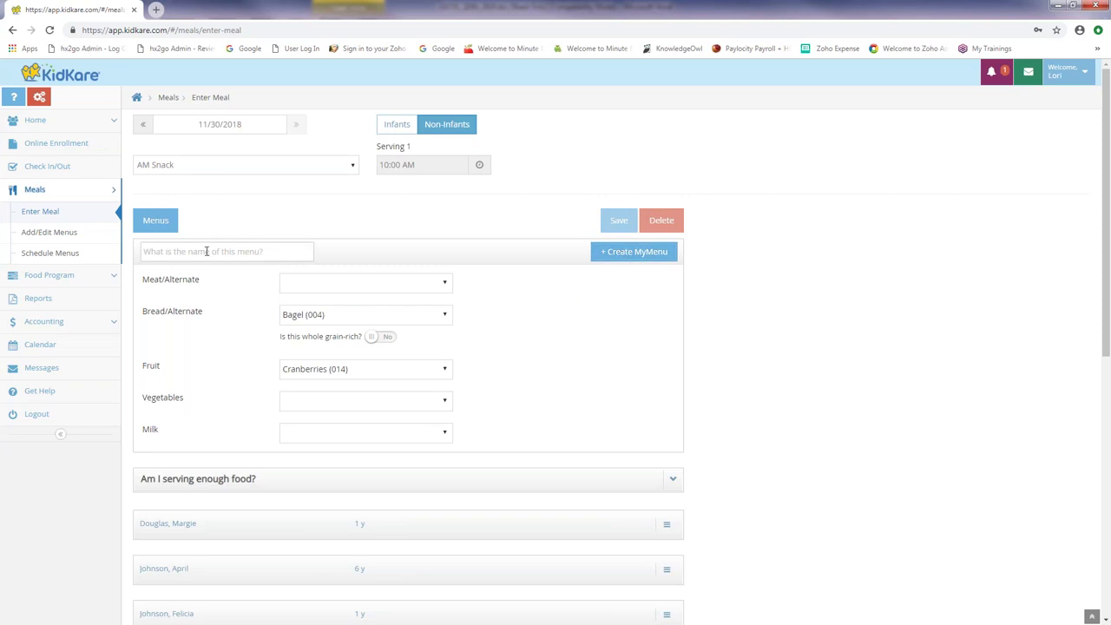
pyautogui.click(207, 251)
pyautogui.write('B')
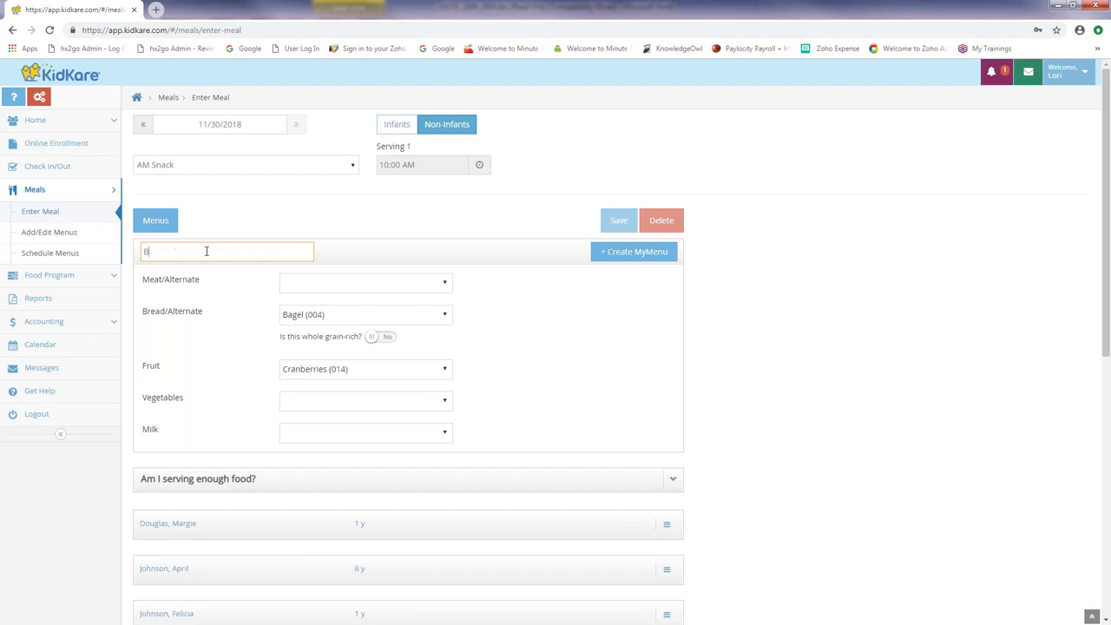
pyautogui.write('agel')
pyautogui.scroll(-1, 243, 353)
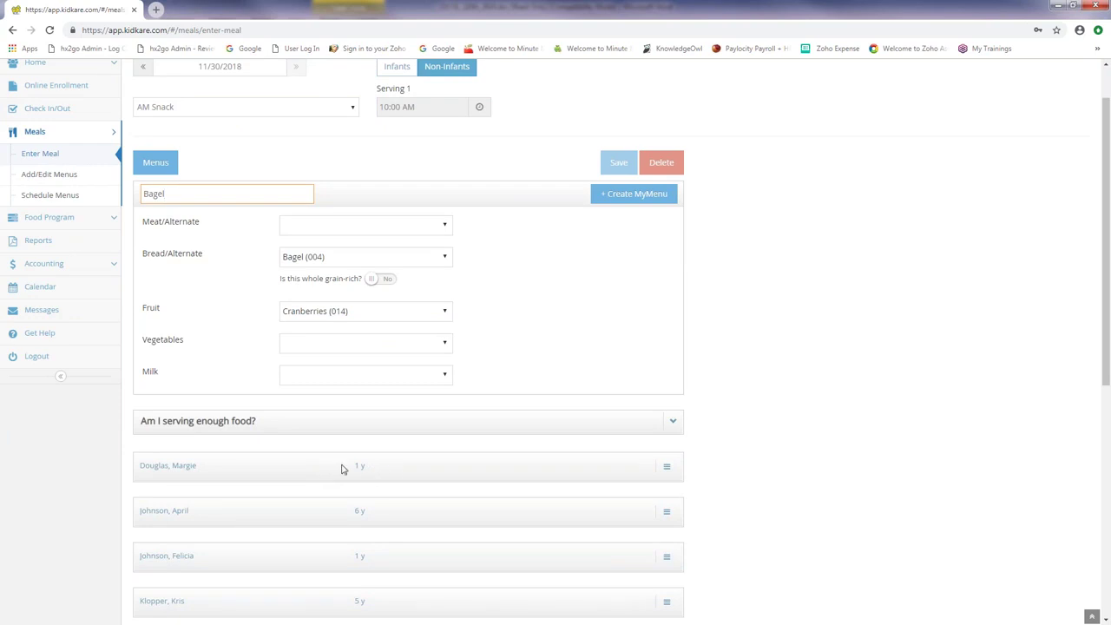
# - Mark the first five children as served, confirming Check IN on each warning banner
pyautogui.click(168, 465)
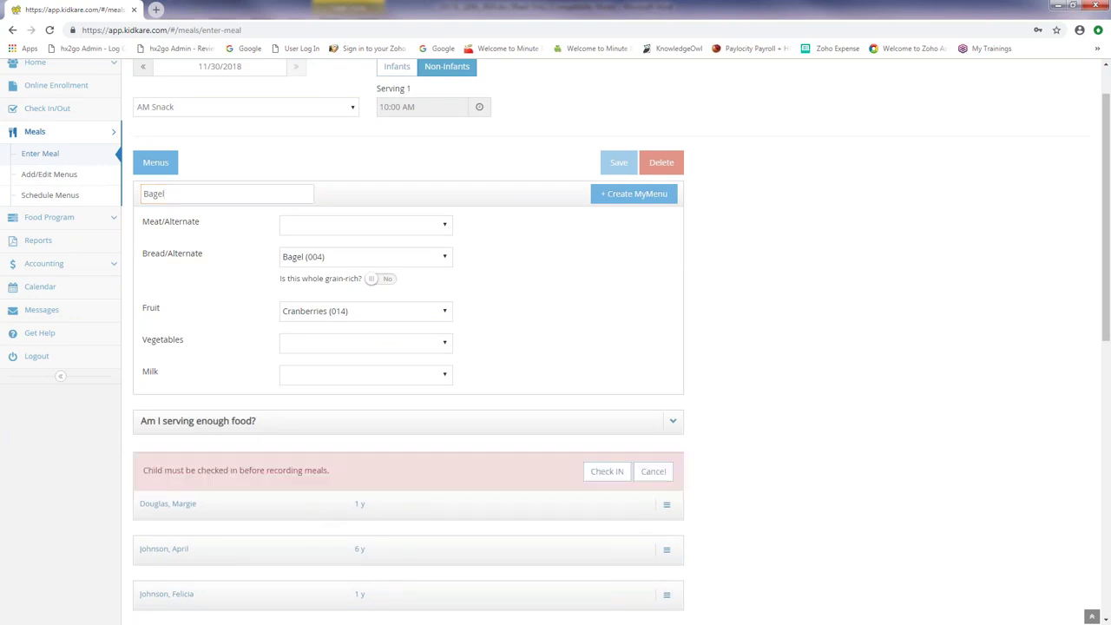
pyautogui.click(607, 473)
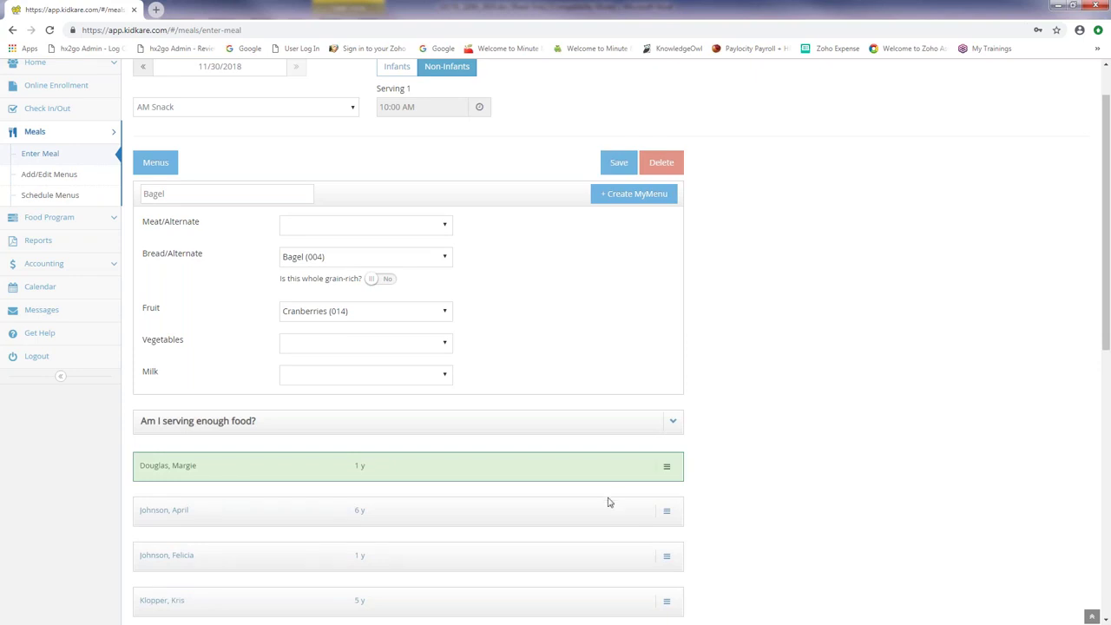
pyautogui.scroll(-1, 609, 501)
pyautogui.click(570, 462)
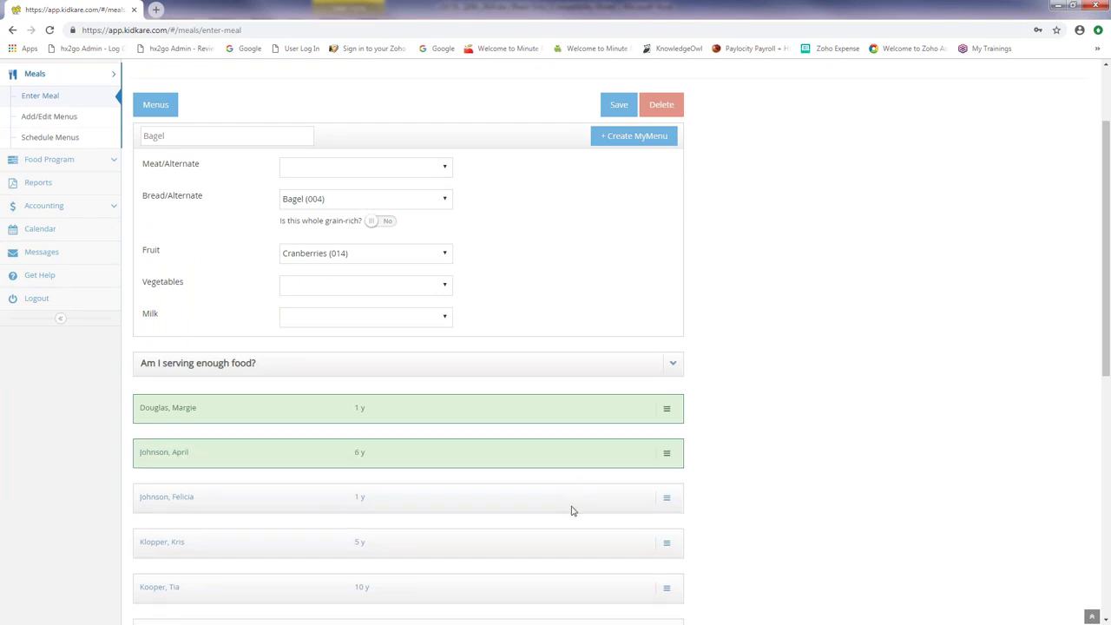
pyautogui.click(571, 511)
pyautogui.click(549, 551)
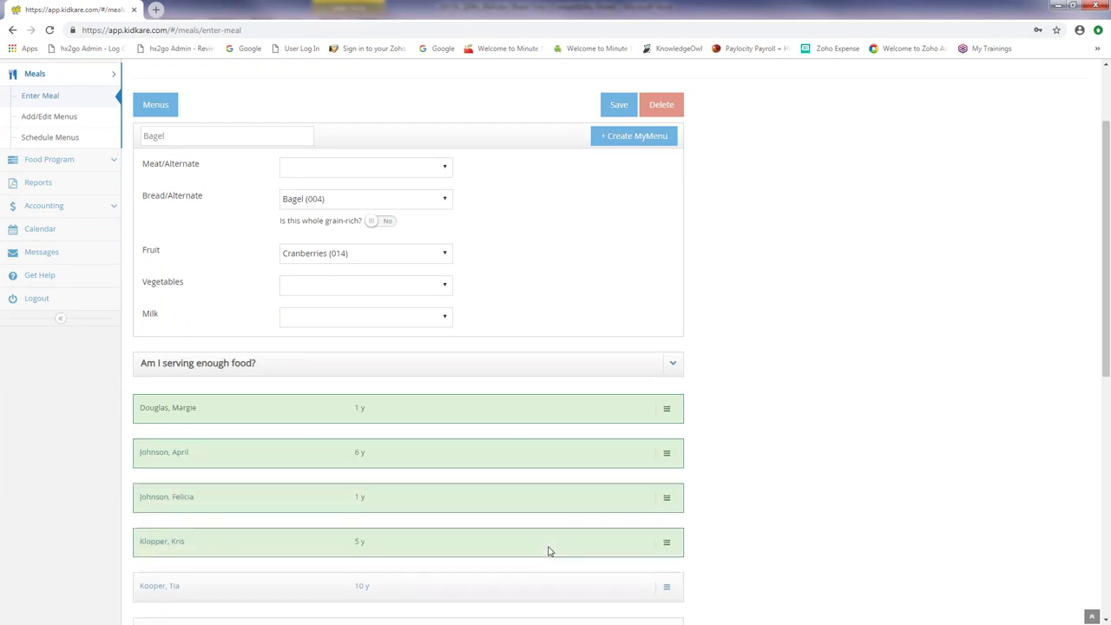
pyautogui.scroll(-2, 549, 551)
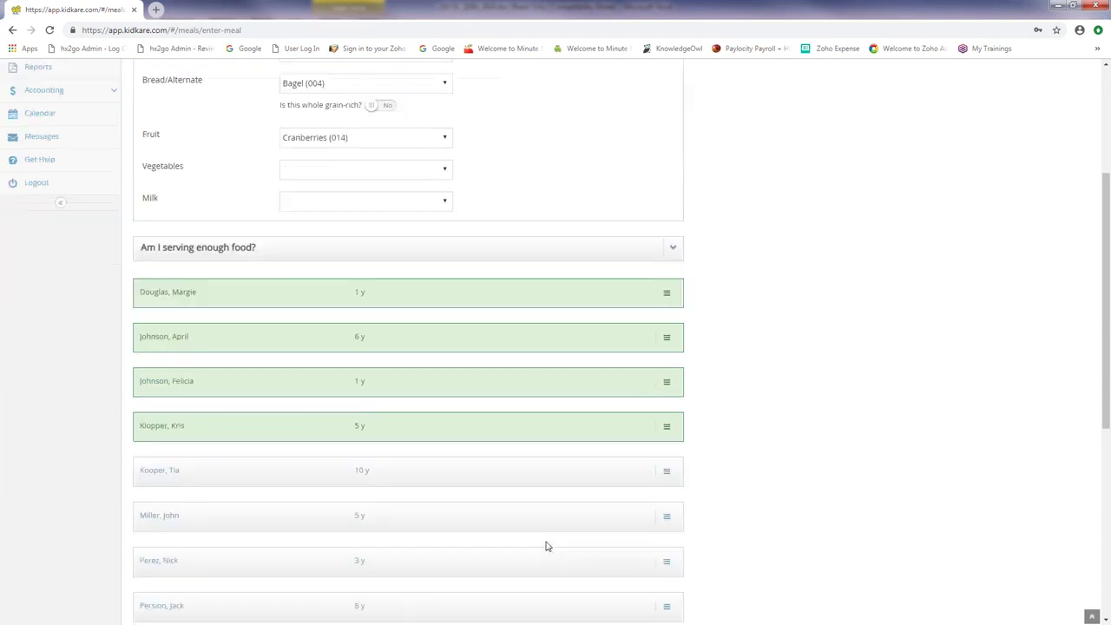
pyautogui.click(367, 474)
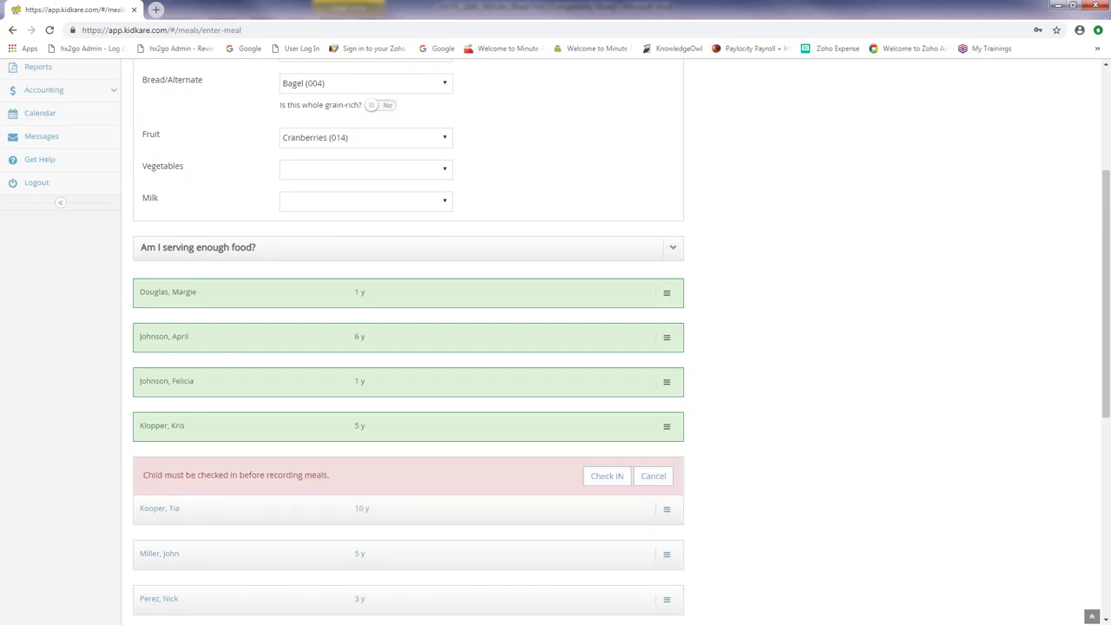
pyautogui.click(584, 475)
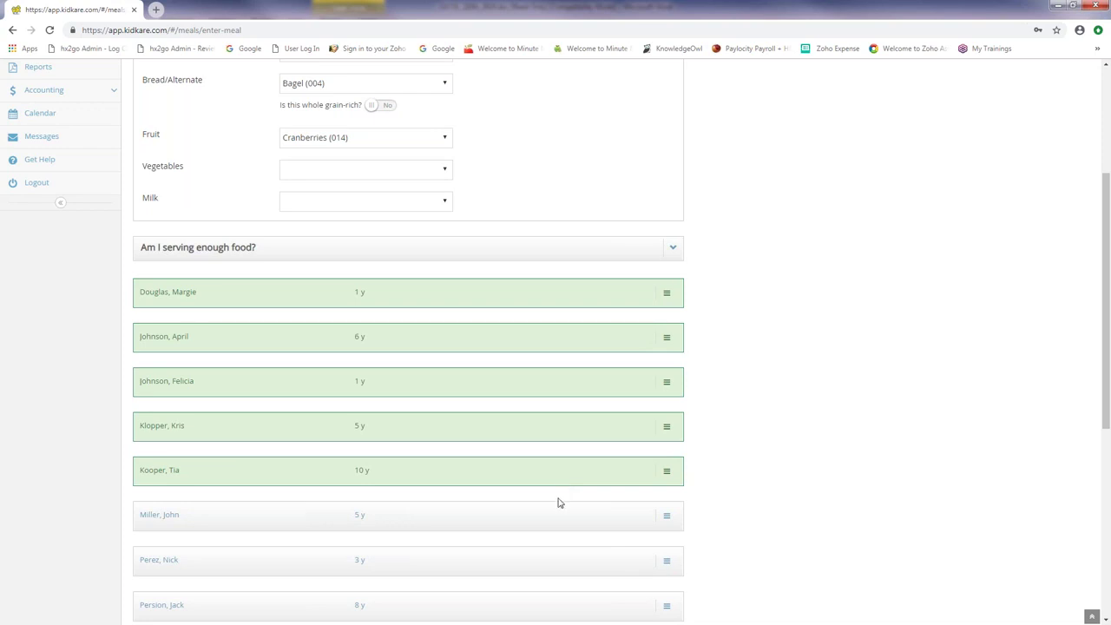
# - Set the fifth and second children's attendance to No School
pyautogui.click(667, 473)
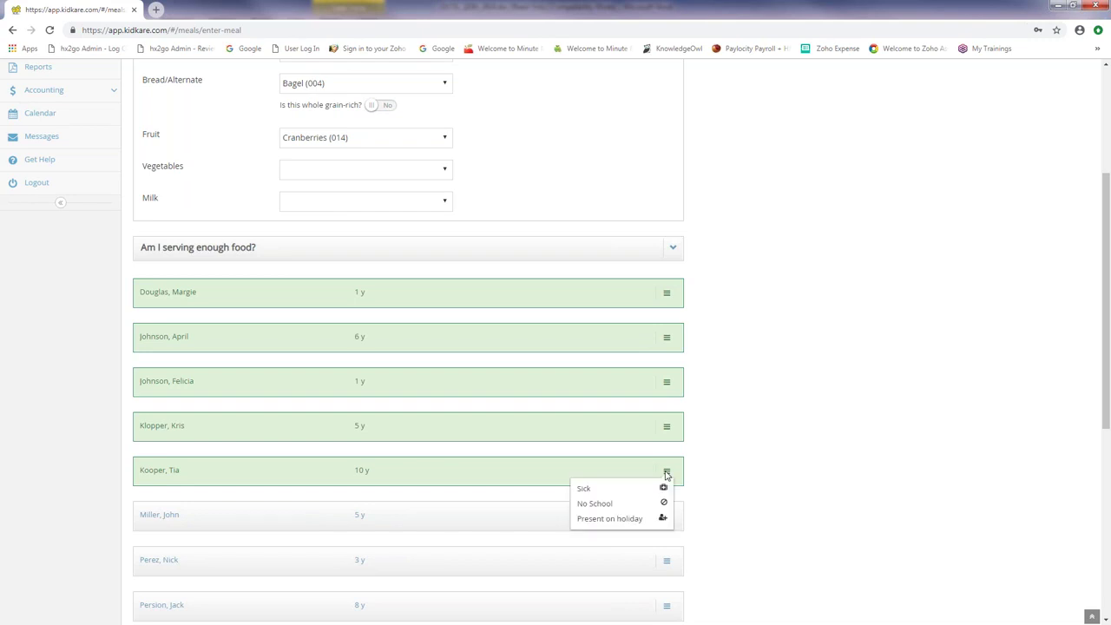
pyautogui.click(608, 505)
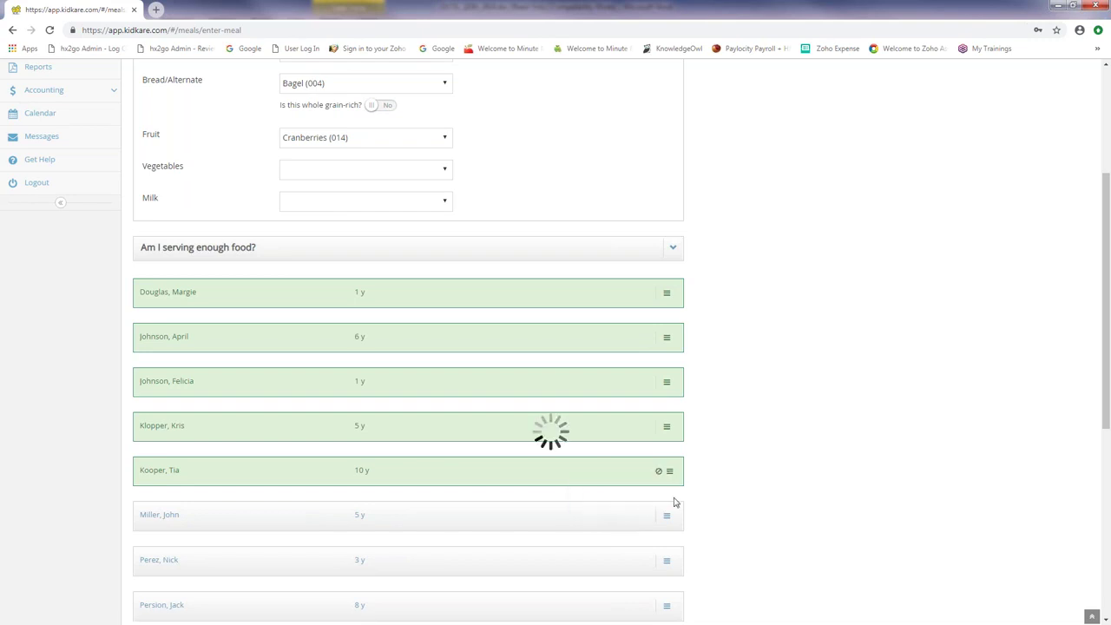
pyautogui.click(666, 338)
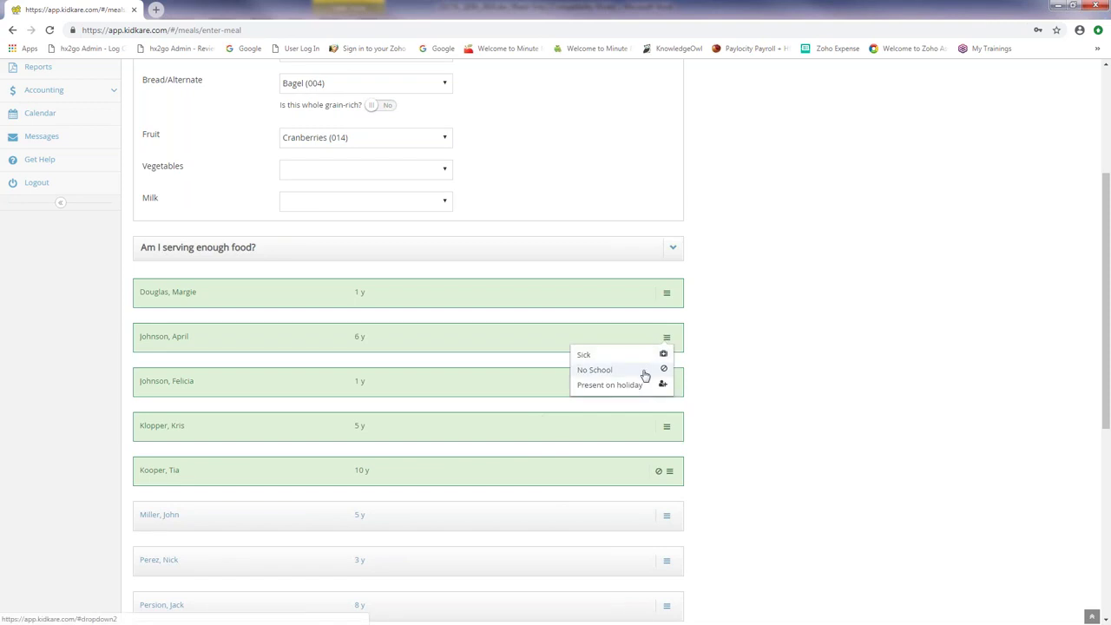
pyautogui.click(643, 373)
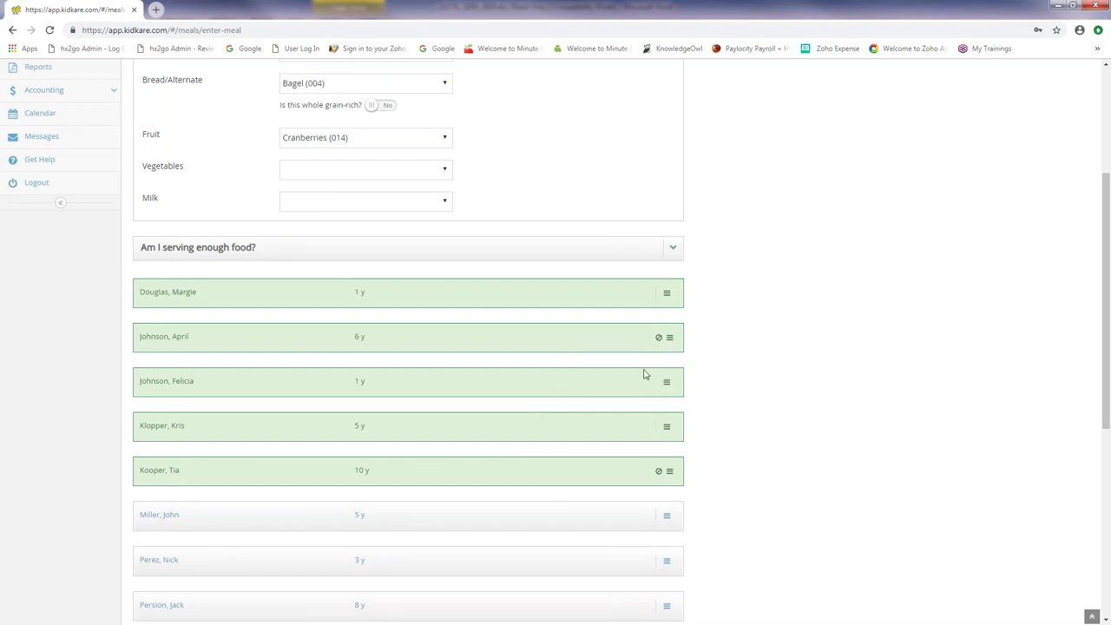
# - Save the 11/30/2018 AM Snack record with its 5 meals
pyautogui.scroll(2, 644, 375)
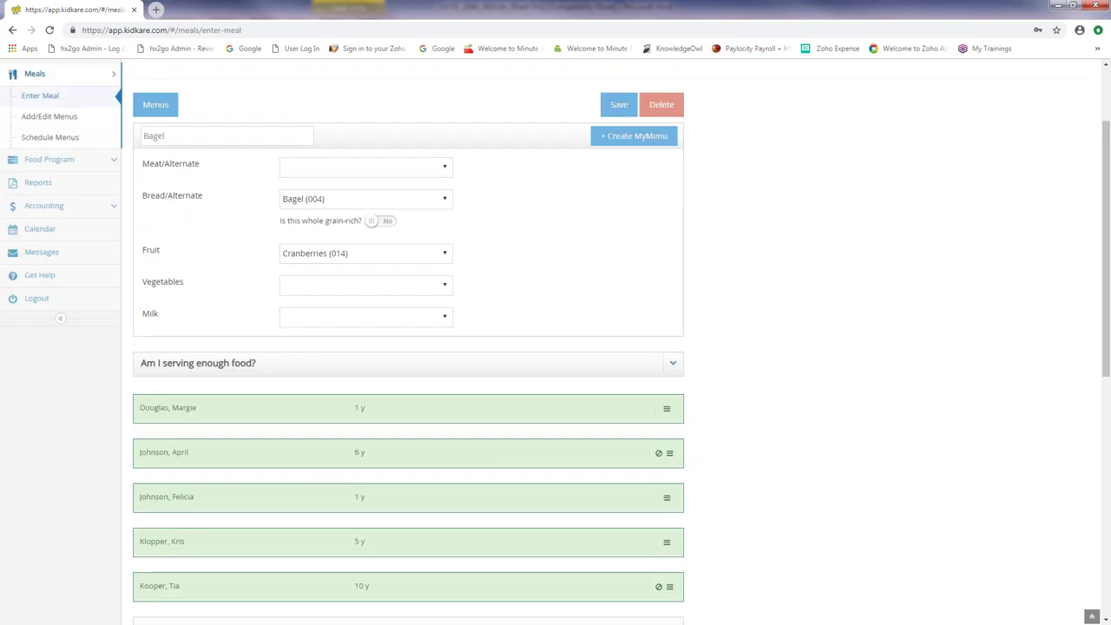
pyautogui.scroll(2, 627, 246)
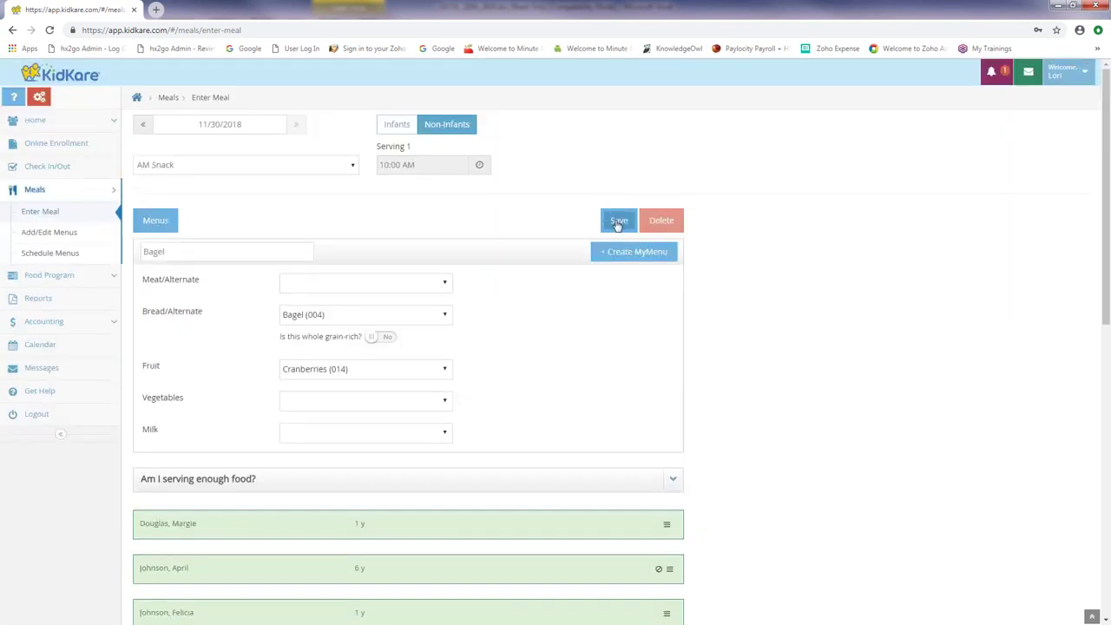
pyautogui.click(619, 220)
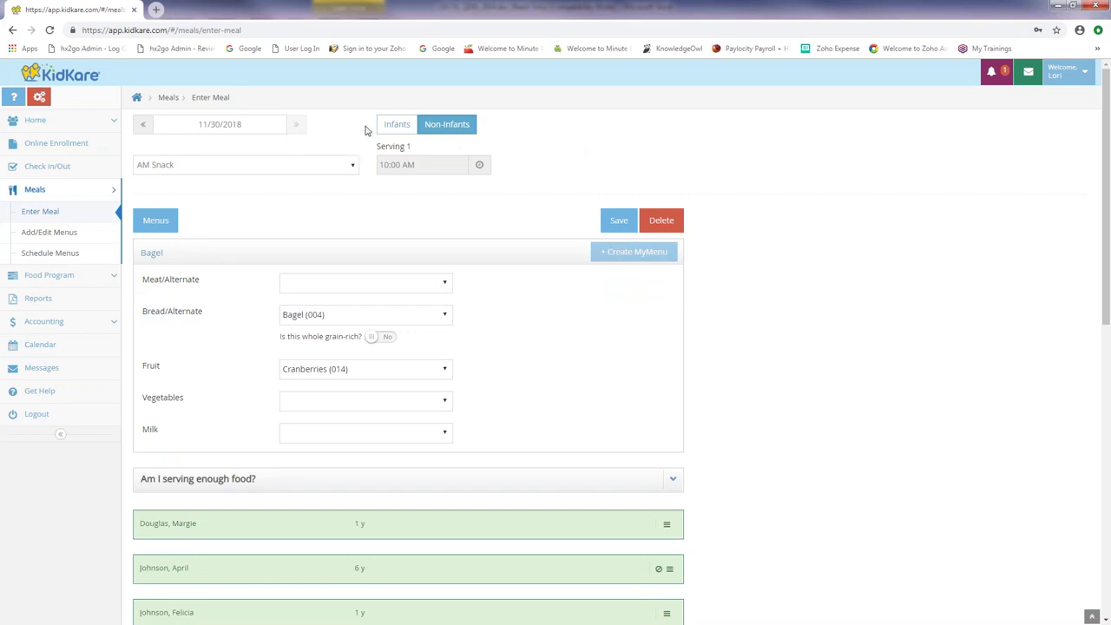
# - Switch the AM Snack to the Infants list and check in the first infant
pyautogui.click(396, 125)
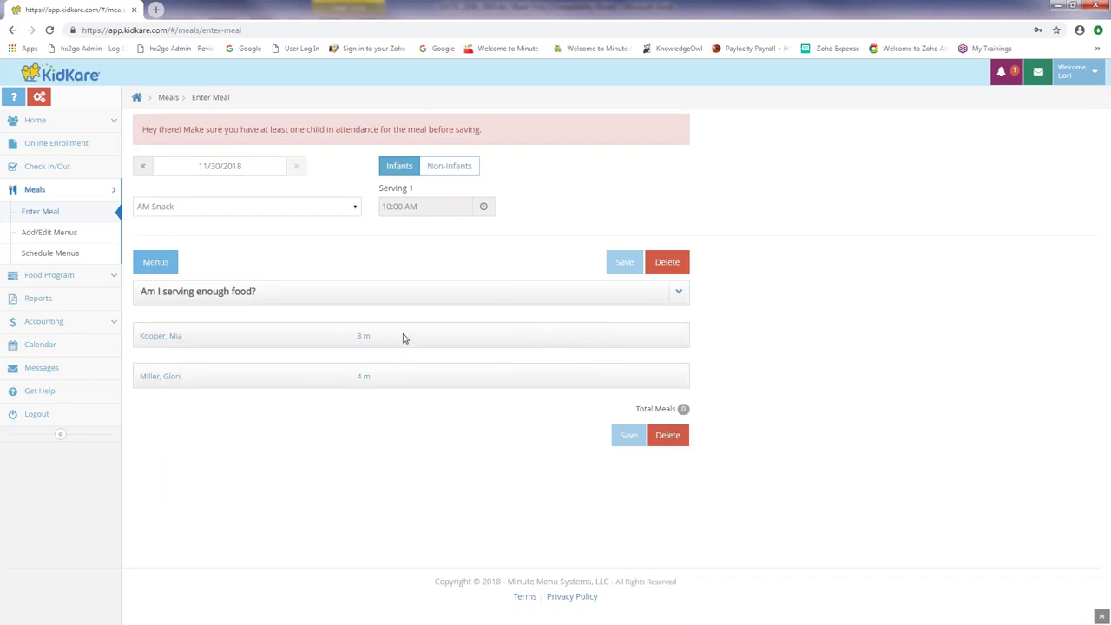
pyautogui.click(403, 338)
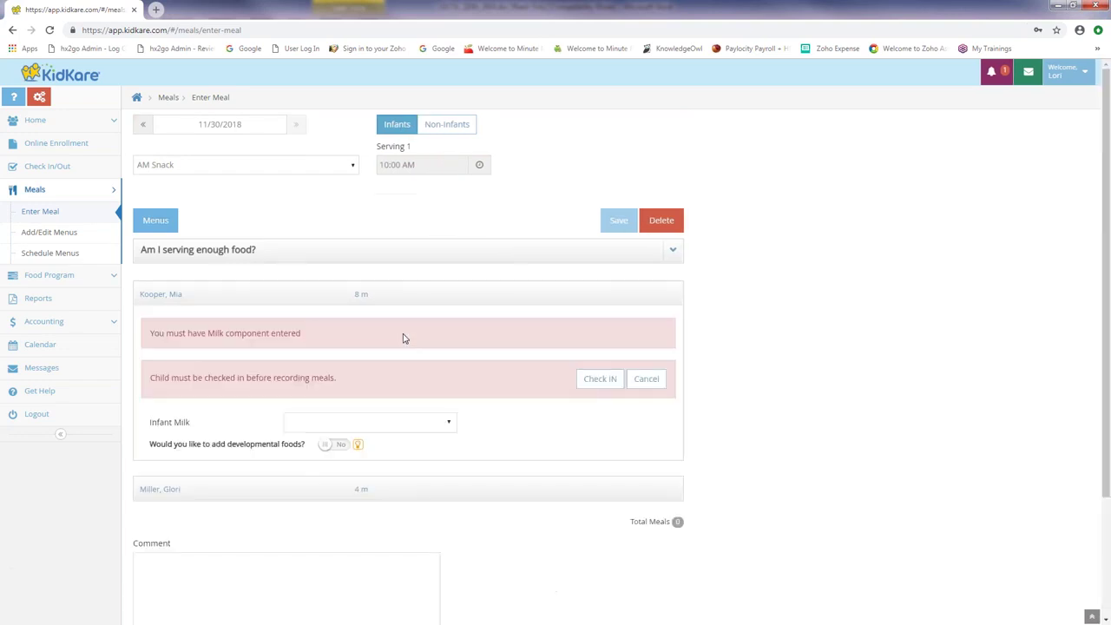
pyautogui.click(600, 379)
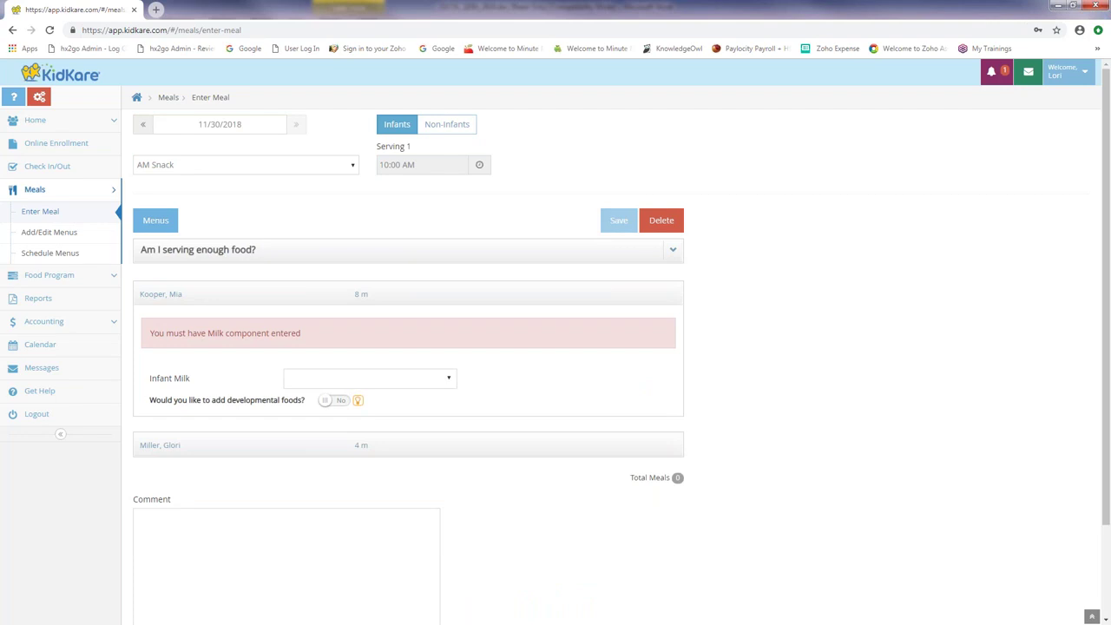
# - Record parent-supplied formula/breast milk and, with developmental foods on, Infant Barley Cereal (201)
pyautogui.click(449, 382)
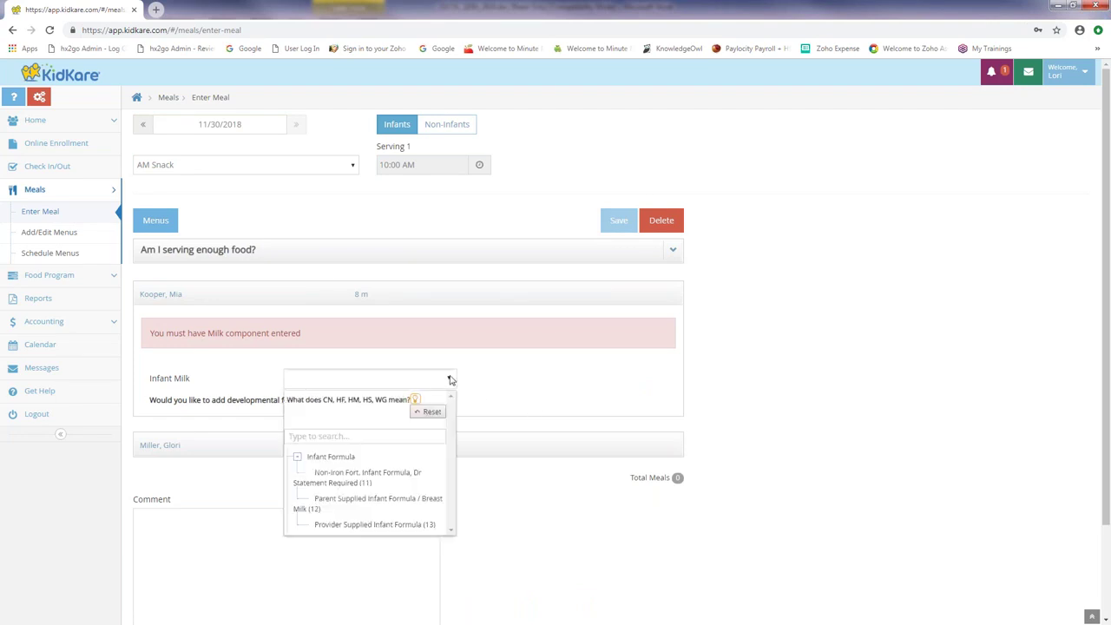
pyautogui.click(390, 503)
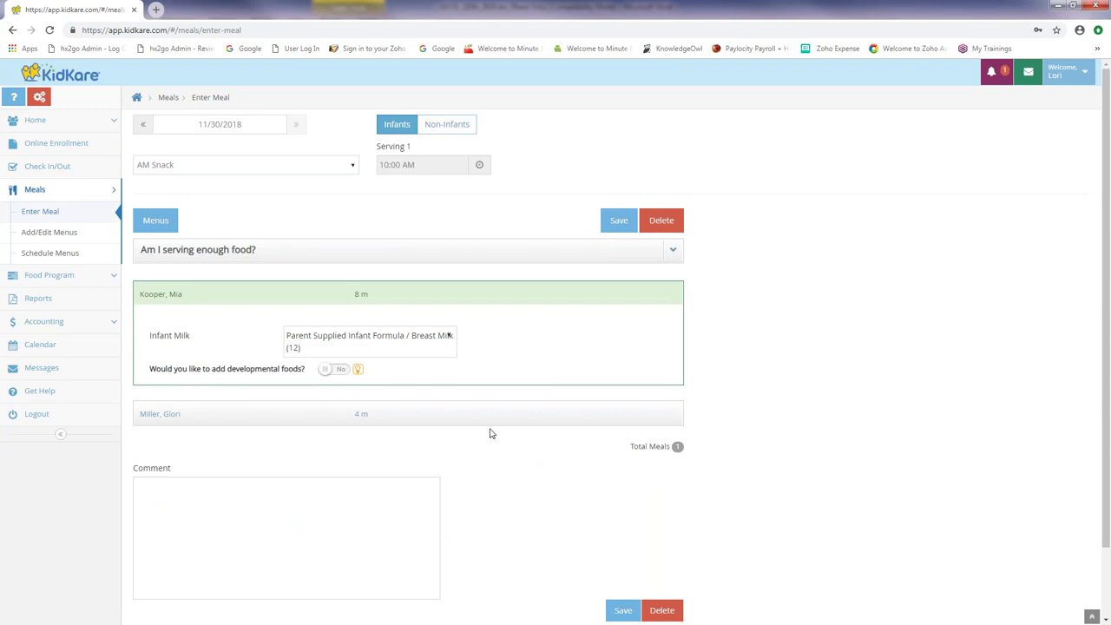
pyautogui.click(340, 370)
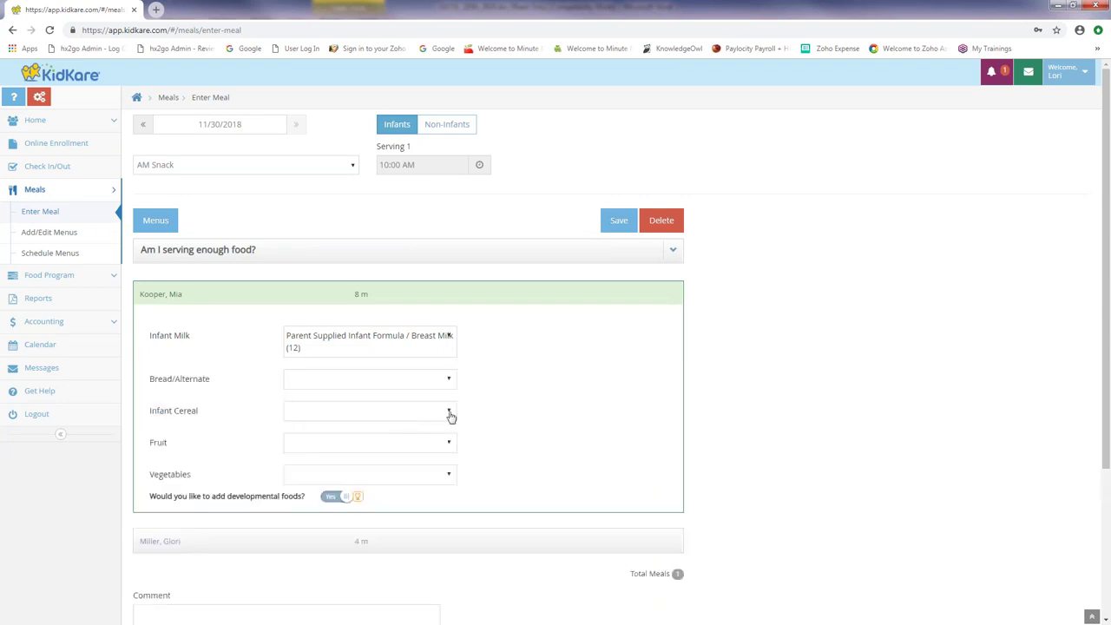
pyautogui.click(449, 412)
pyautogui.click(386, 507)
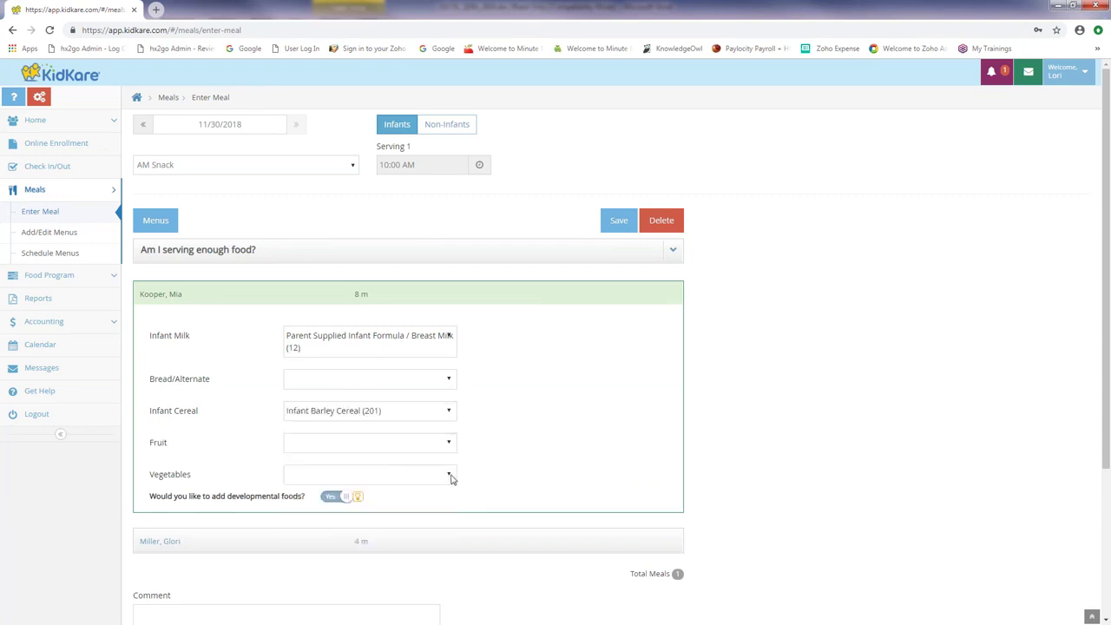
# - Add Bananas (005) as the fruit and save the infant's snack
pyautogui.click(438, 448)
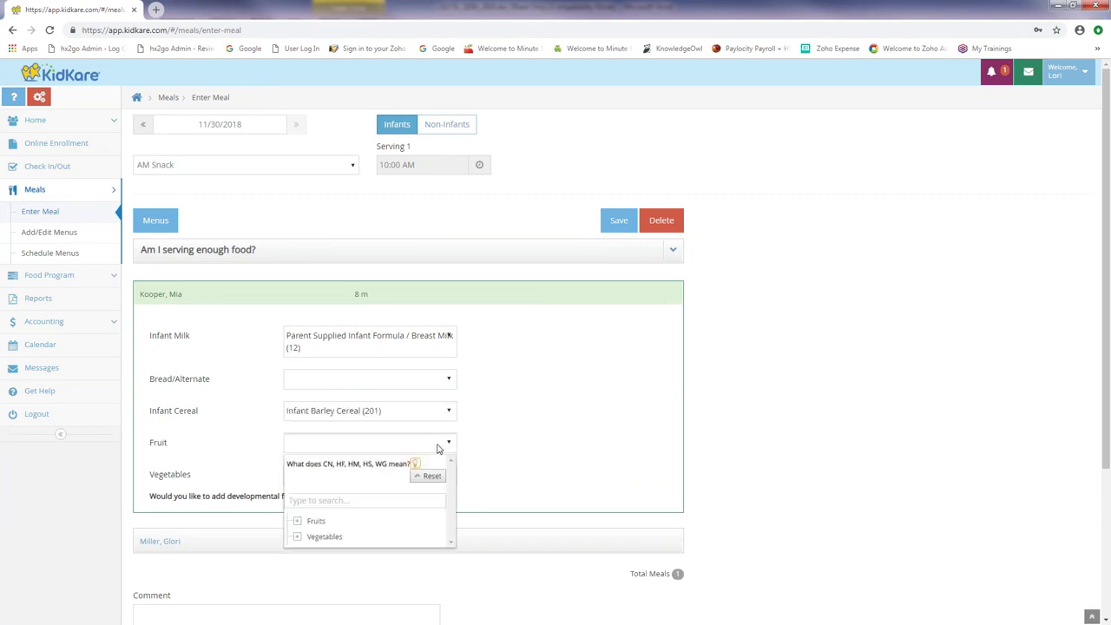
pyautogui.click(391, 500)
pyautogui.write('ban')
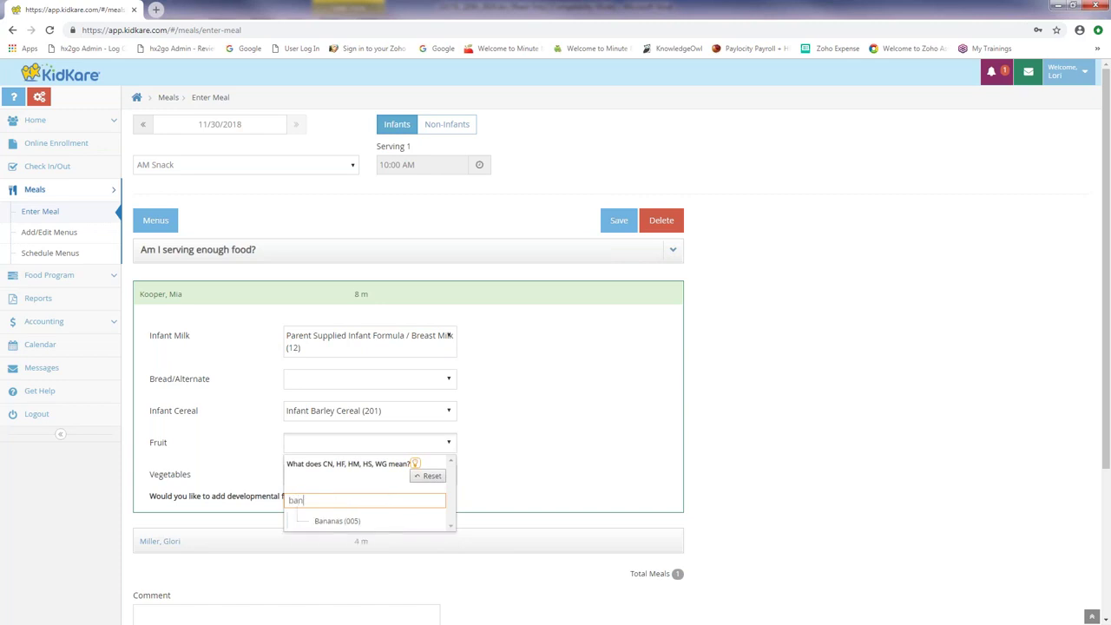
pyautogui.click(333, 523)
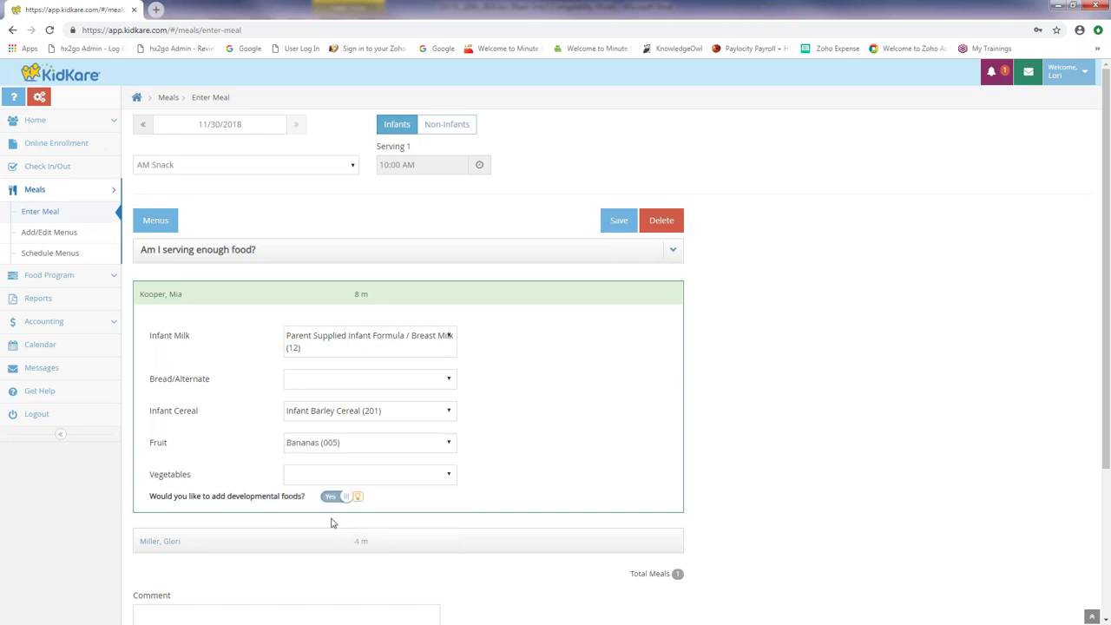
pyautogui.scroll(-1, 331, 522)
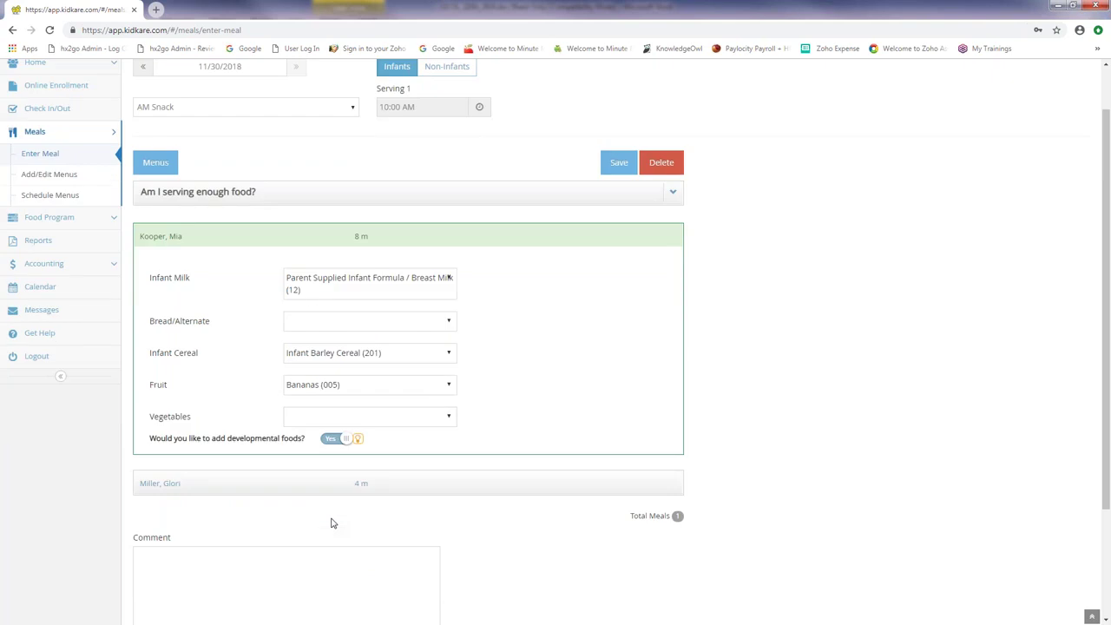
pyautogui.scroll(-1, 331, 523)
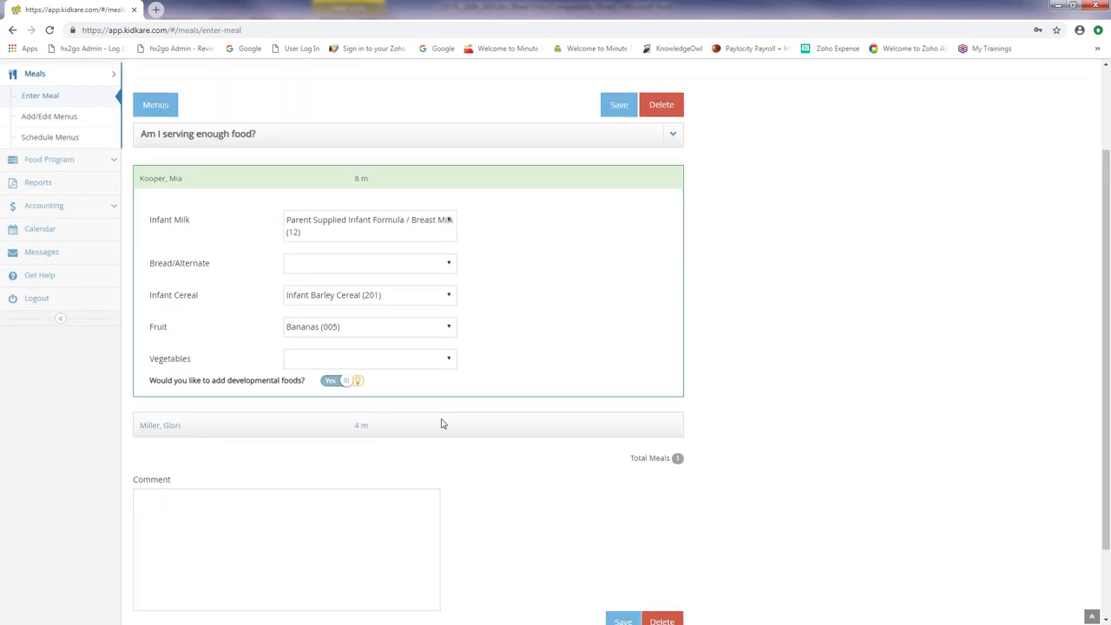
pyautogui.click(619, 105)
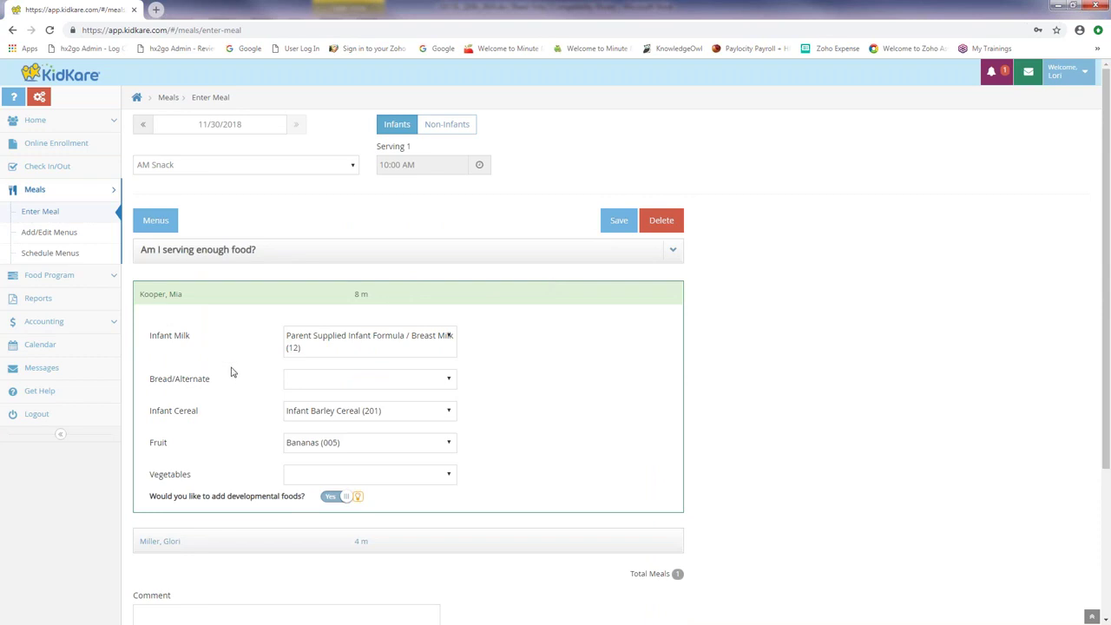
pyautogui.scroll(-1, 231, 371)
pyautogui.scroll(1, 230, 372)
# - Go to Food Program > Send to Sponsor to view the November 2018 claim (62 meals)
pyautogui.click(101, 274)
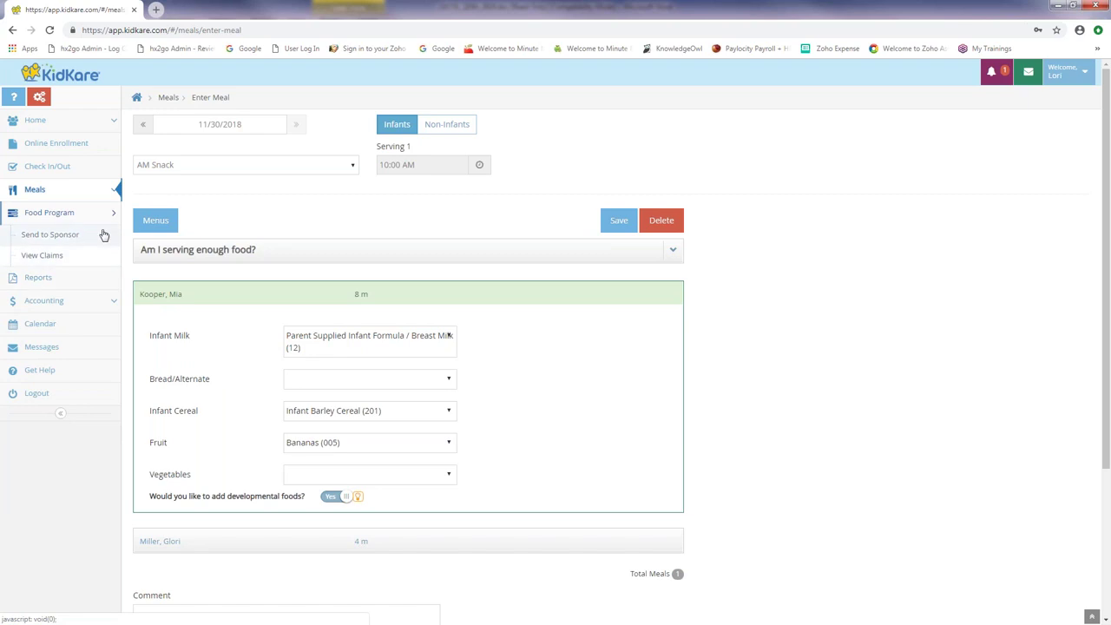
pyautogui.click(102, 234)
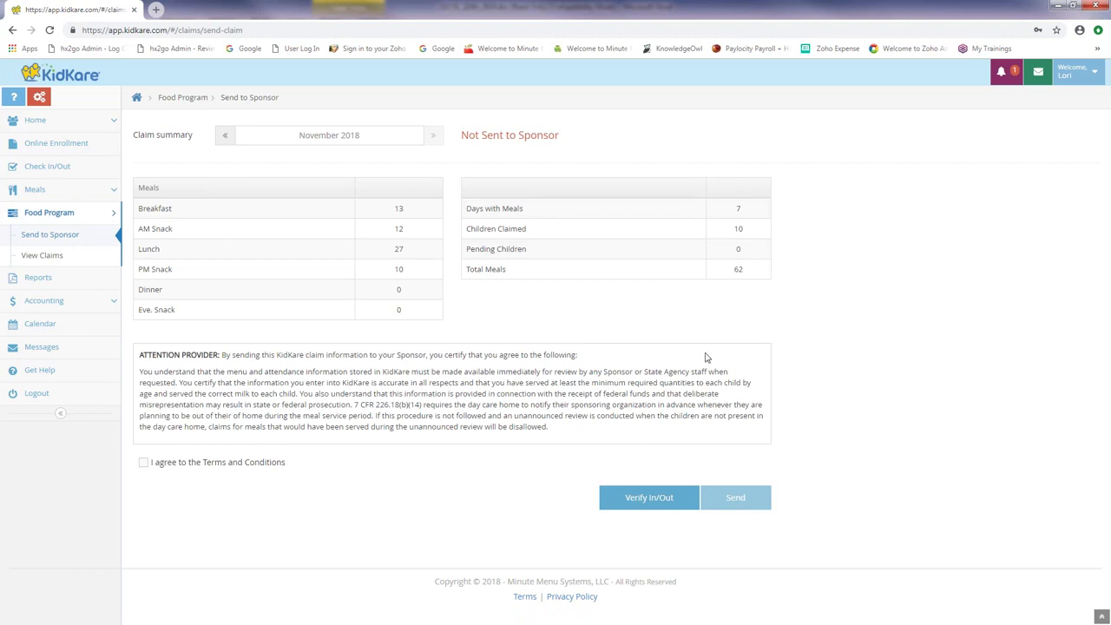
# - Accept the Terms and Conditions and send the November 2018 claim
pyautogui.click(144, 464)
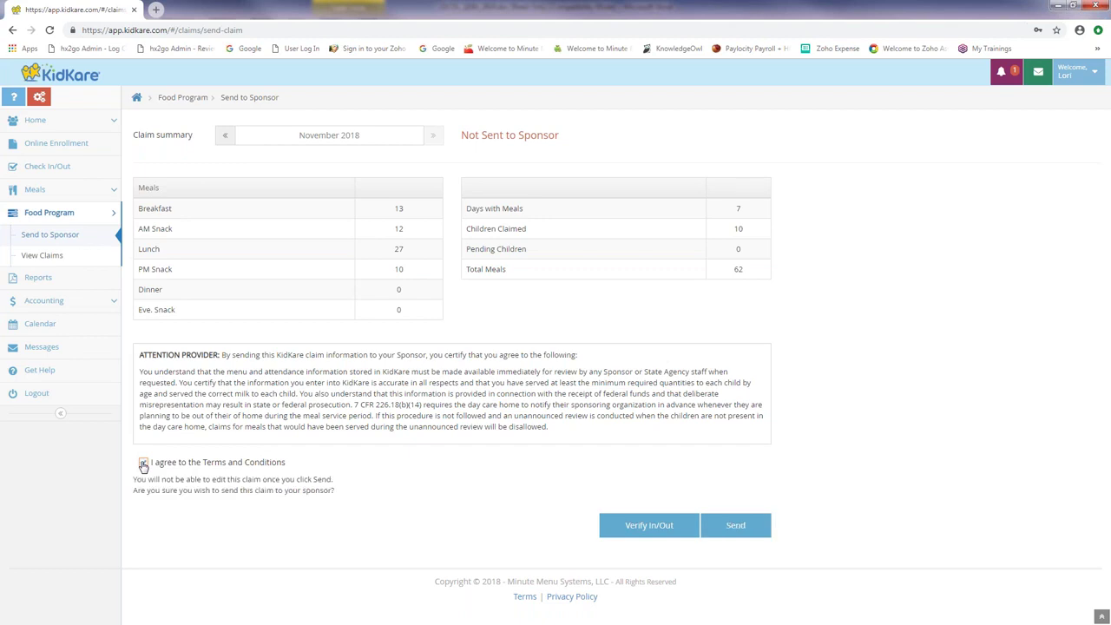
pyautogui.click(739, 532)
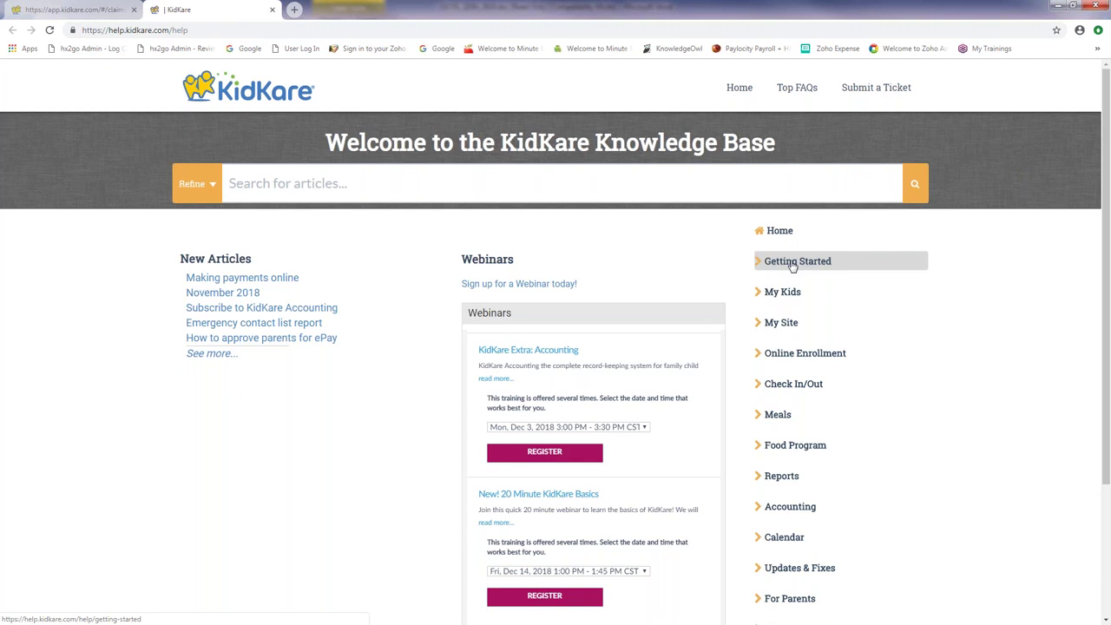
# - Open the Getting Started topic from the Knowledge Base's topic list
pyautogui.click(793, 264)
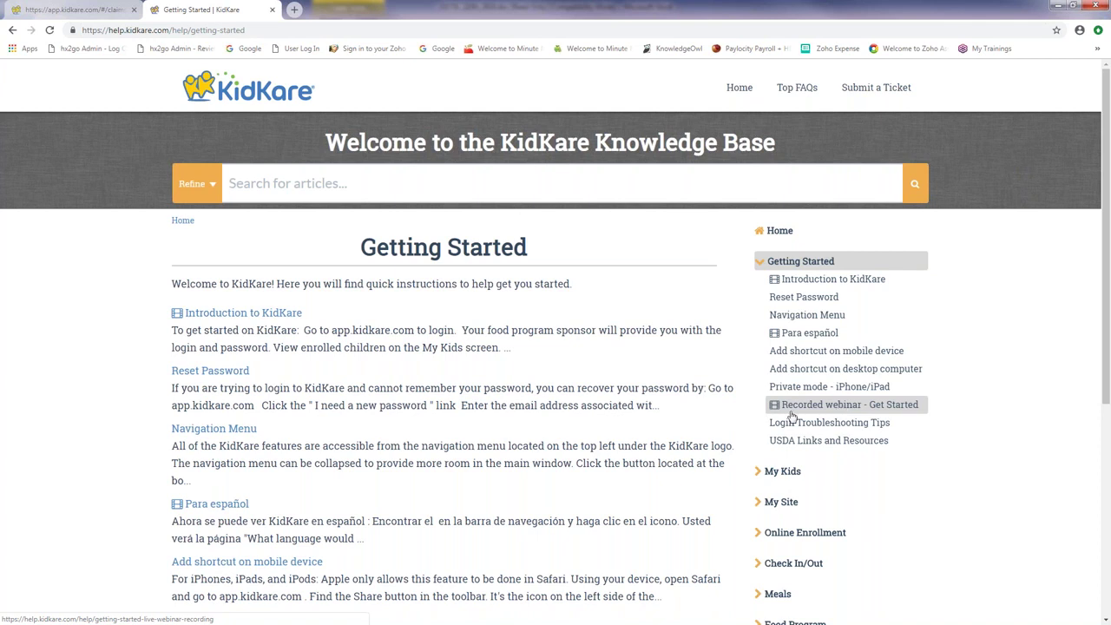
# - Search the help articles for 'icon' and open 'Add shortcut on desktop computer'
pyautogui.click(353, 187)
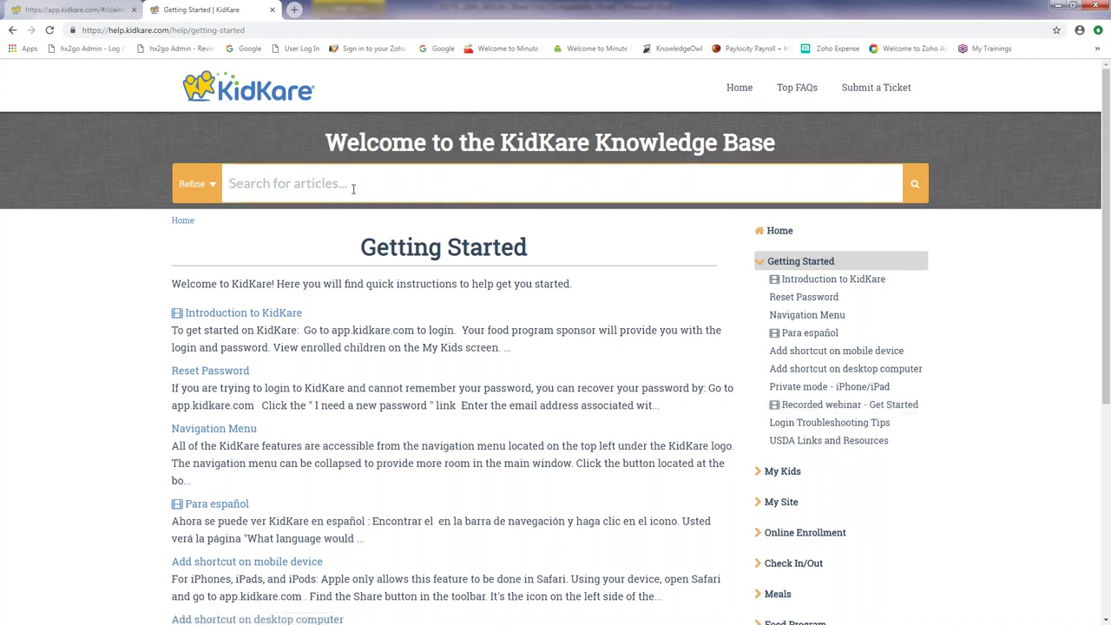
pyautogui.write('icon')
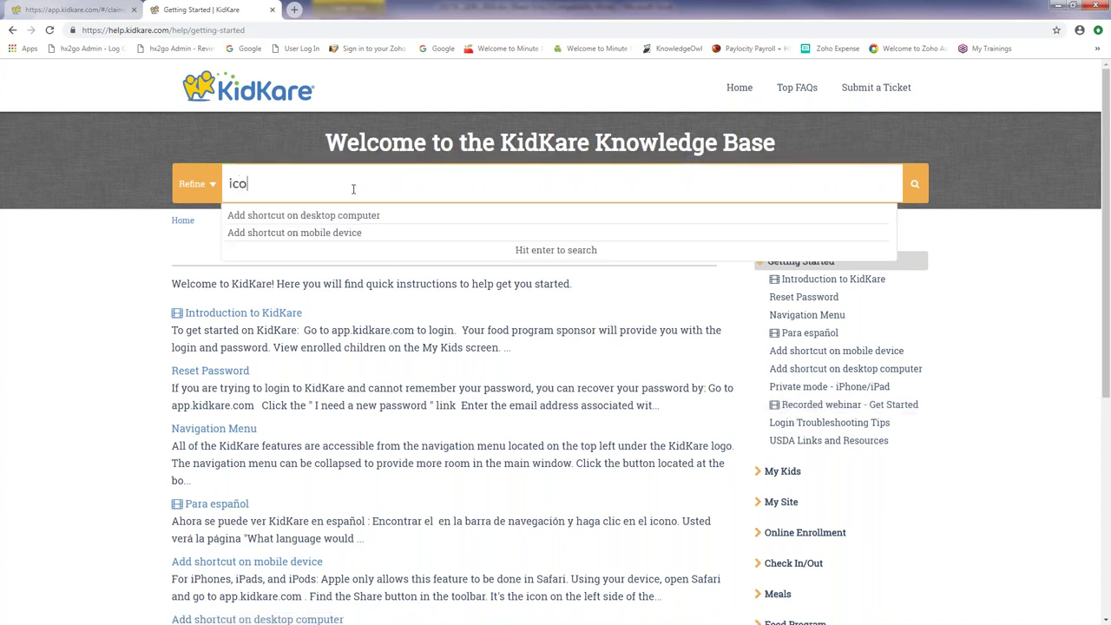
pyautogui.press('BackSpace')
pyautogui.write('n')
pyautogui.press('Down')
pyautogui.press('Return')
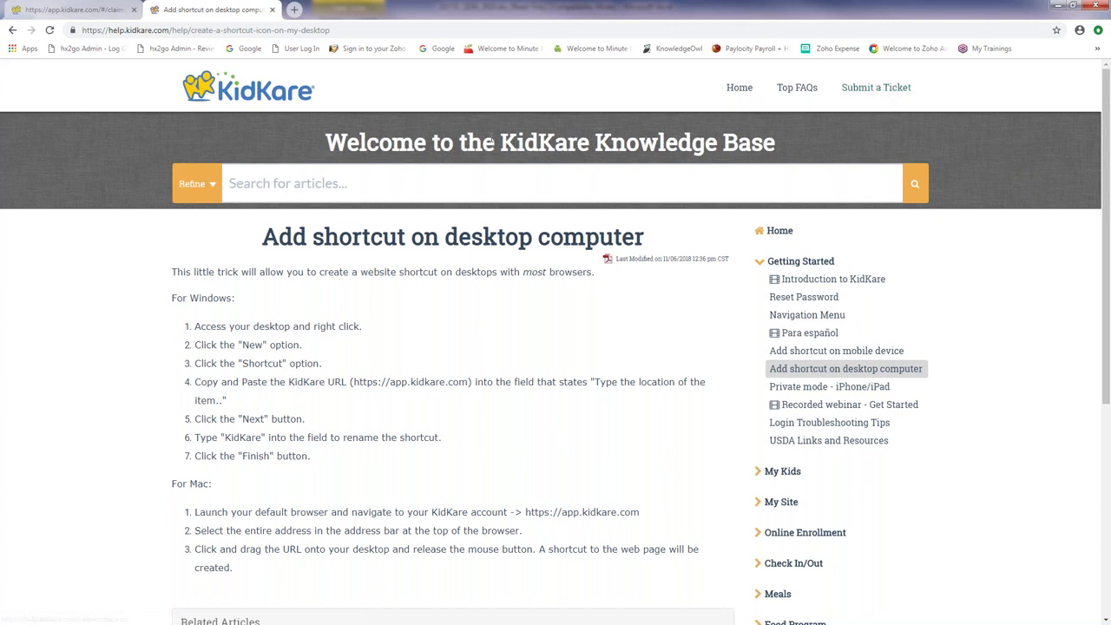
# - Close the help tab and go to Home > My Kids
pyautogui.hotkey('ctrl', 'w')
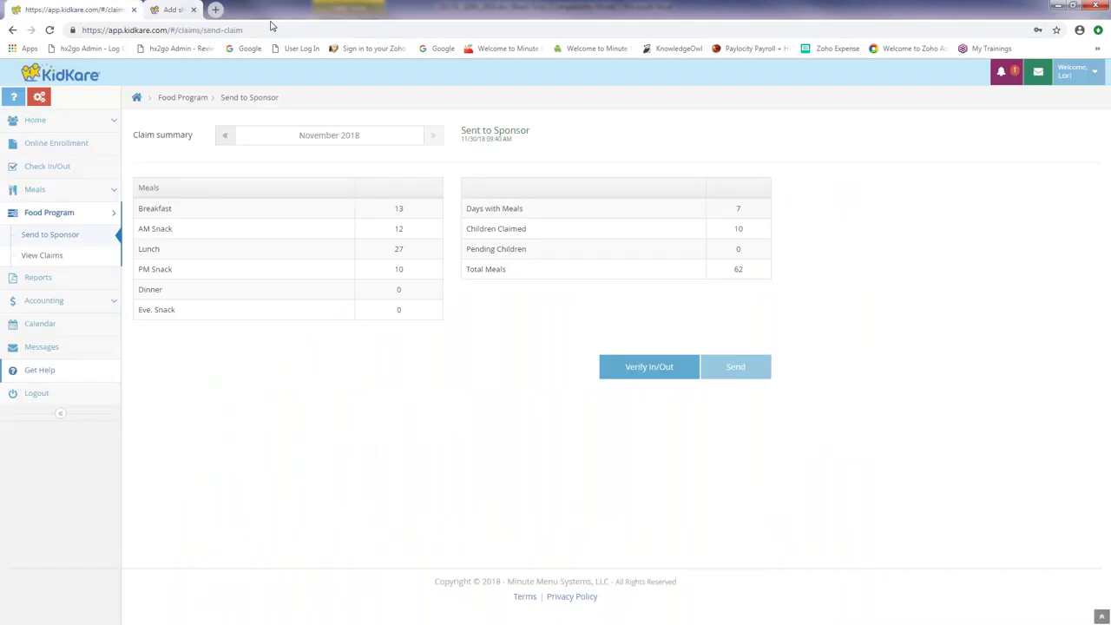
pyautogui.click(55, 119)
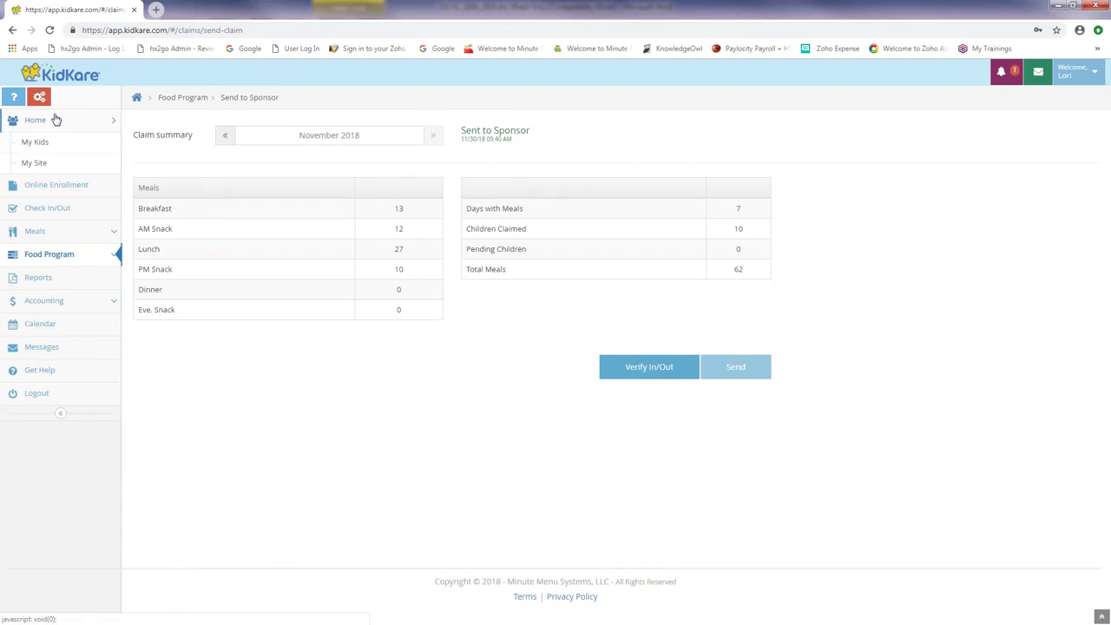
pyautogui.click(63, 149)
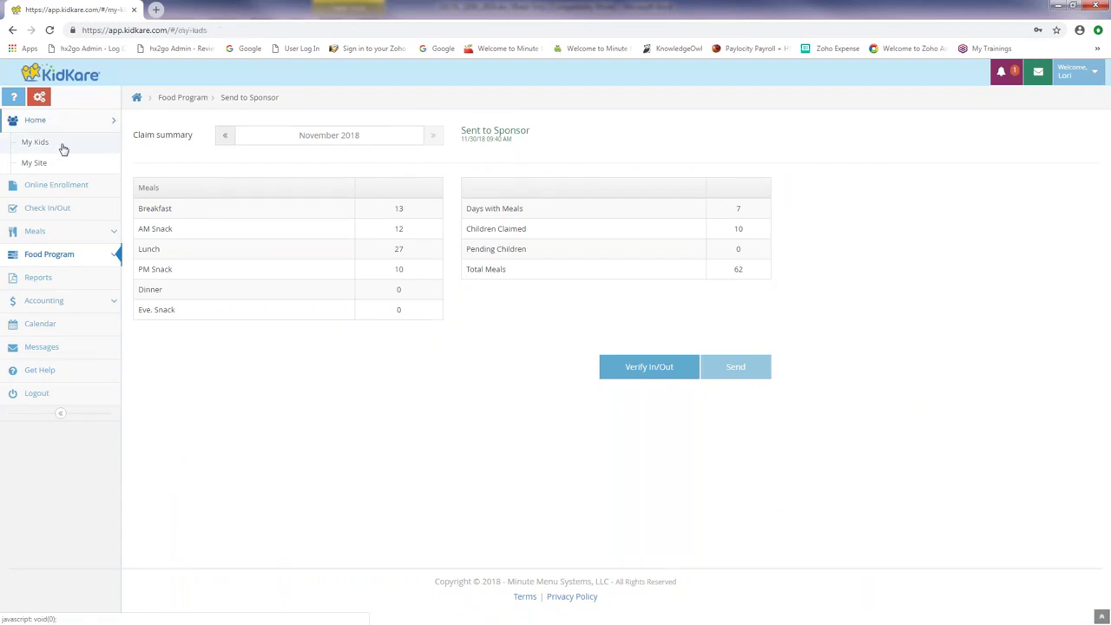